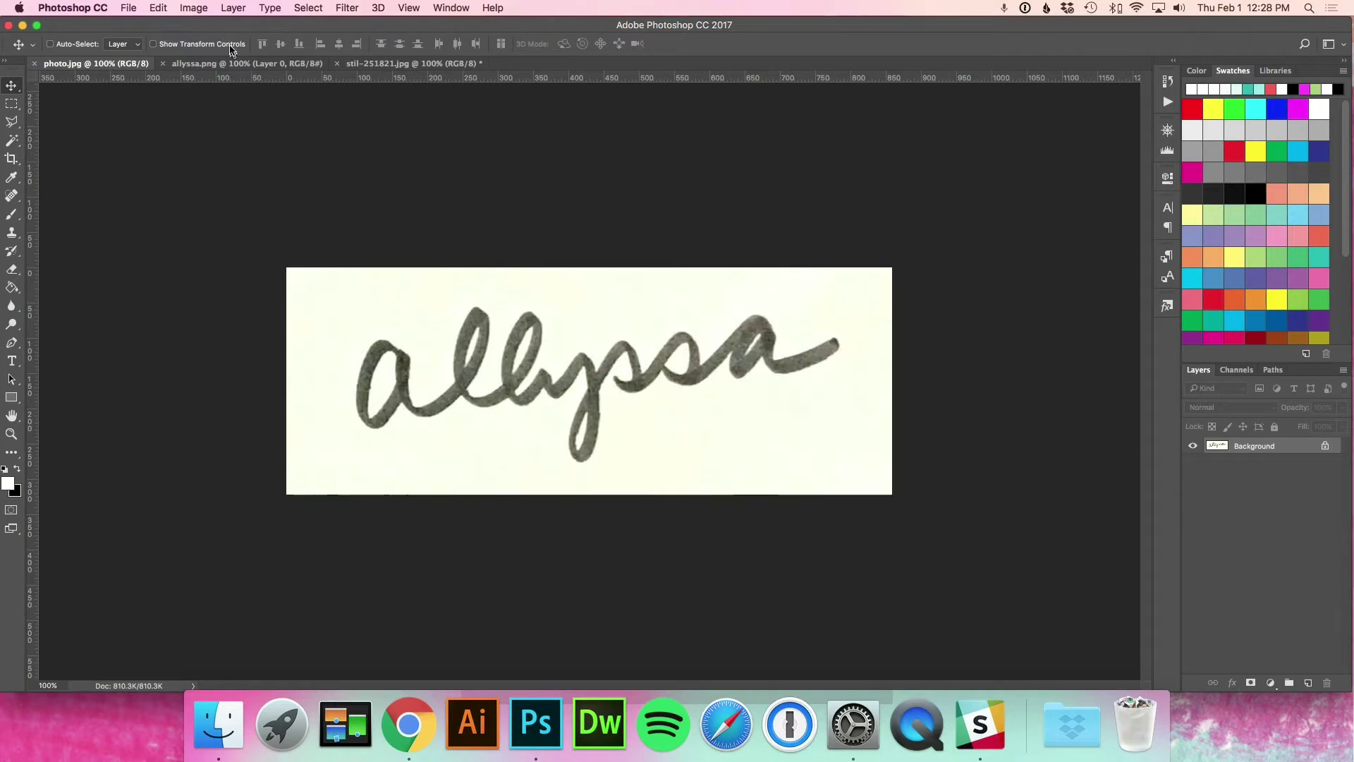
Convert the handwriting image in photo.jpg to black and white with the Default preset
click(236, 65)
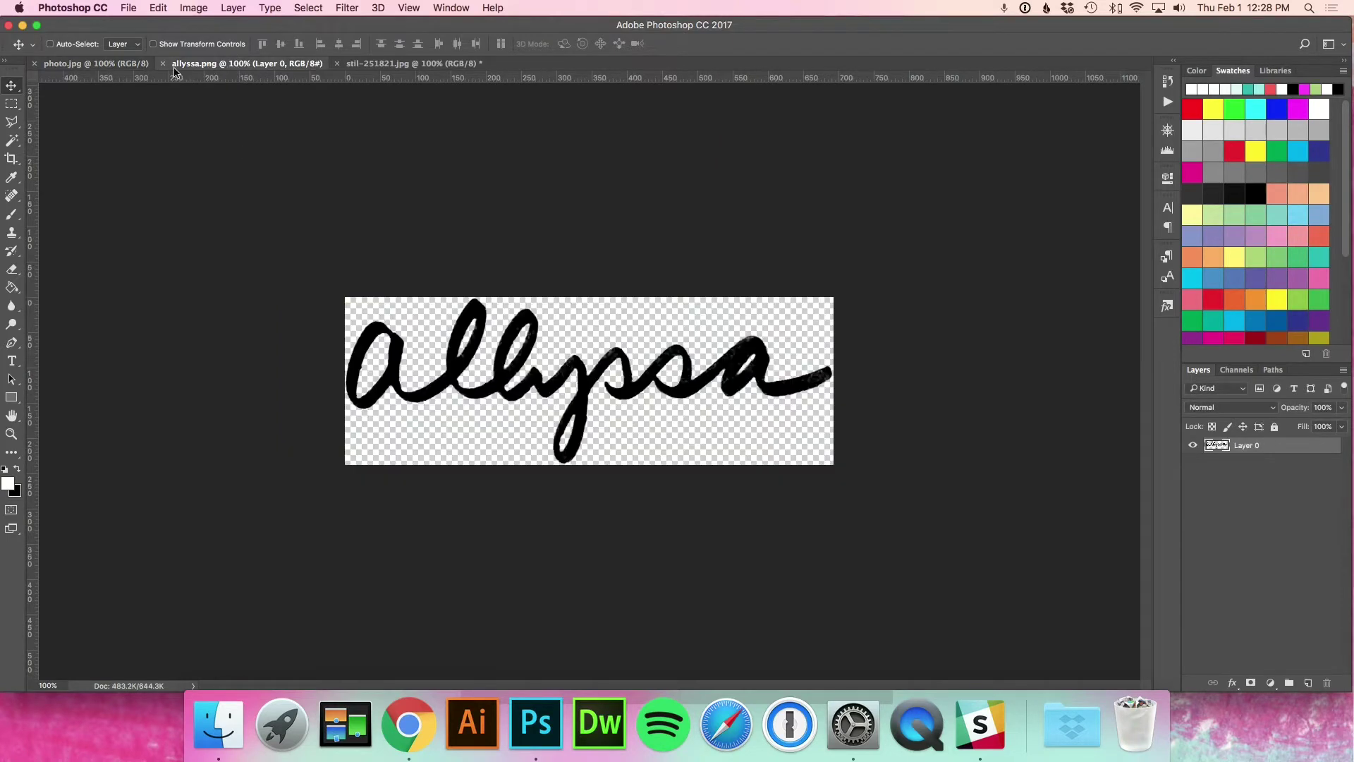
click(110, 67)
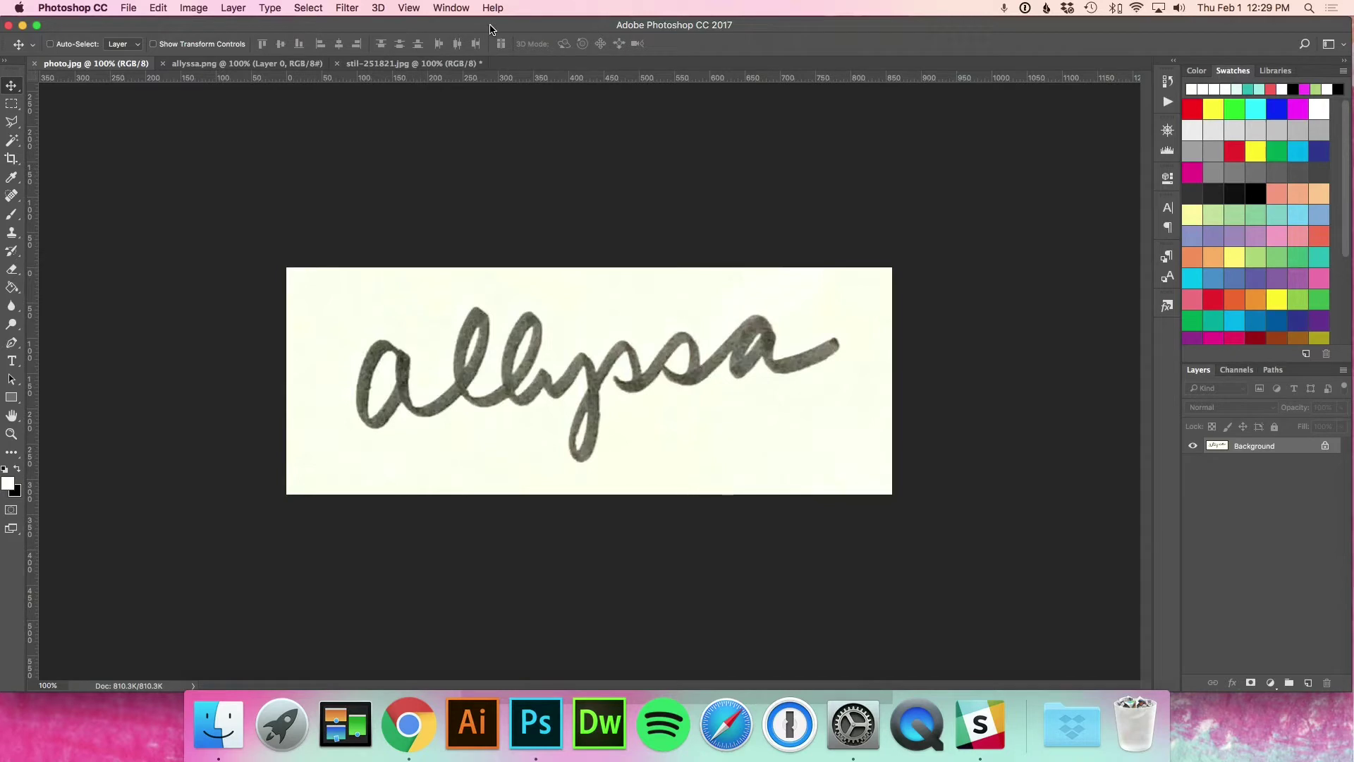
click(190, 8)
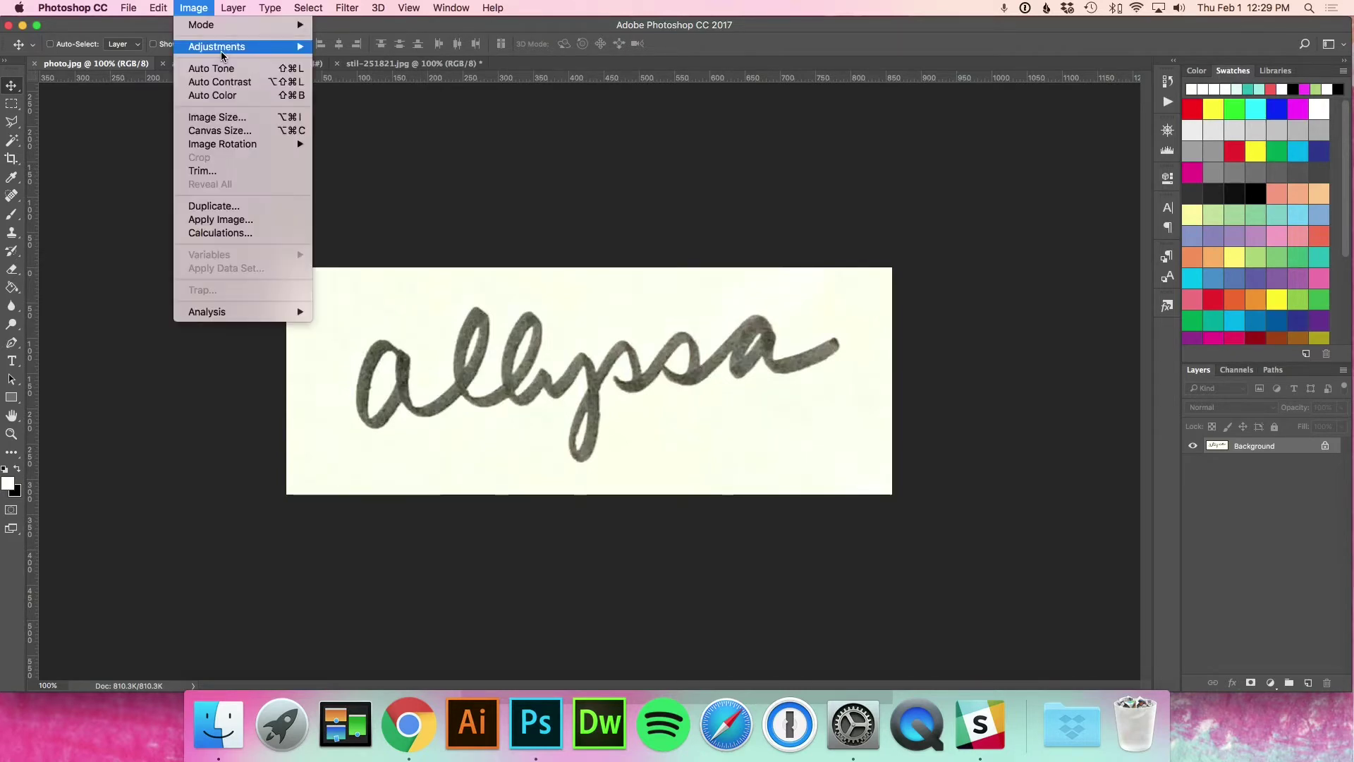
mouse_move(227, 47)
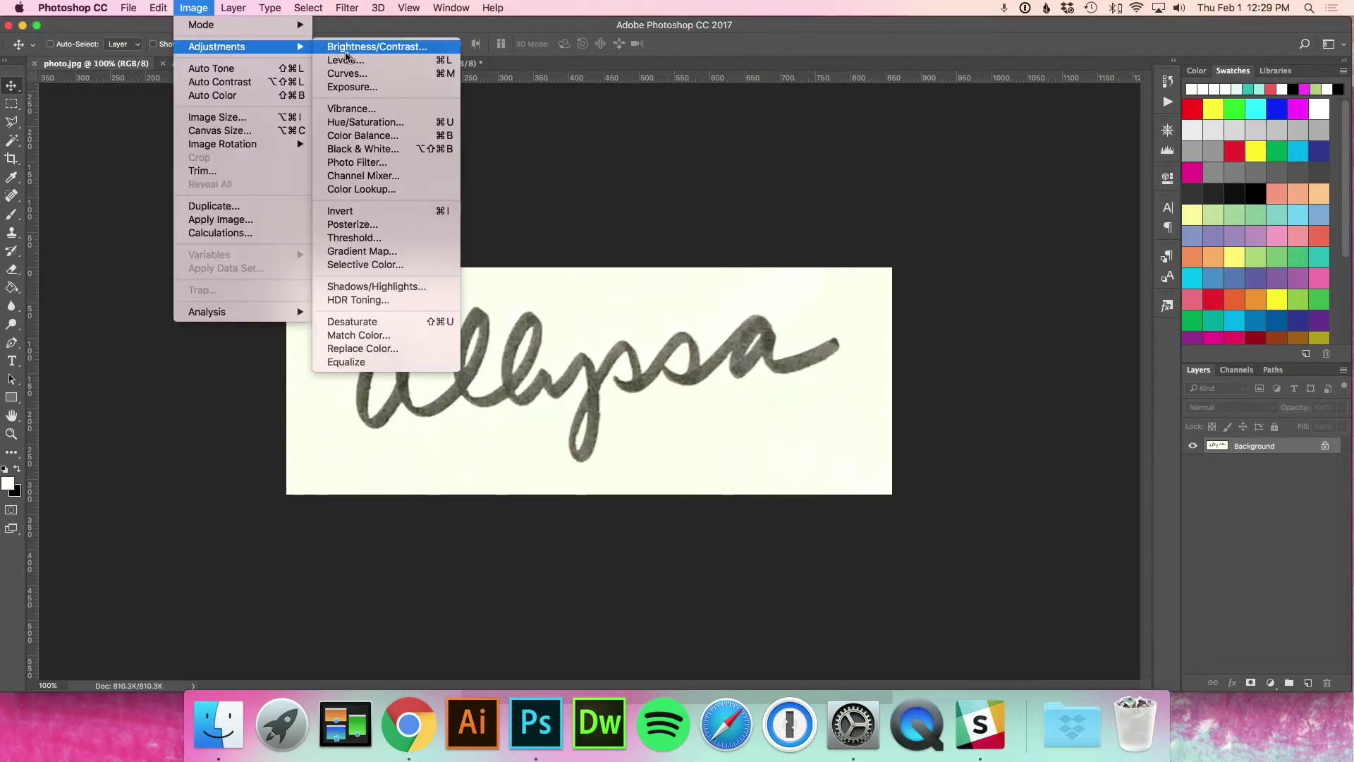
click(372, 149)
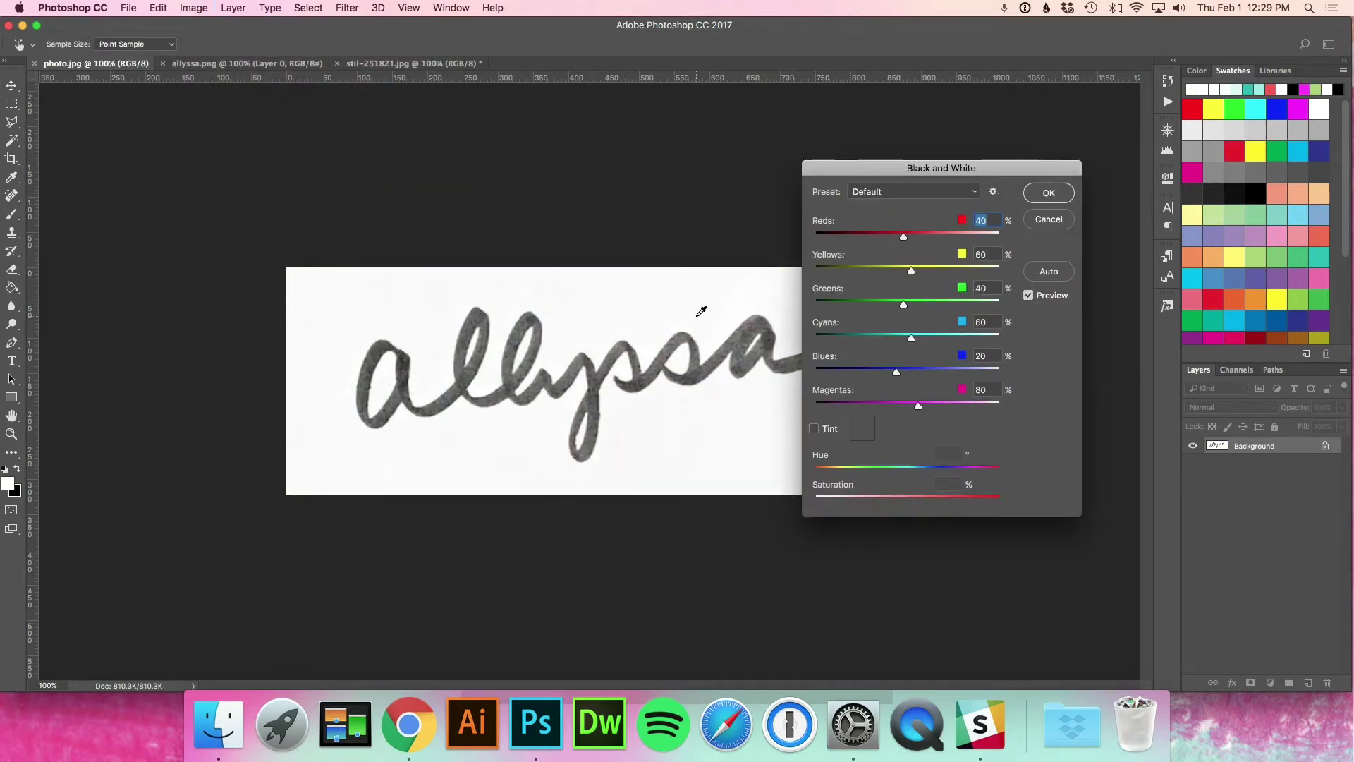
click(1028, 296)
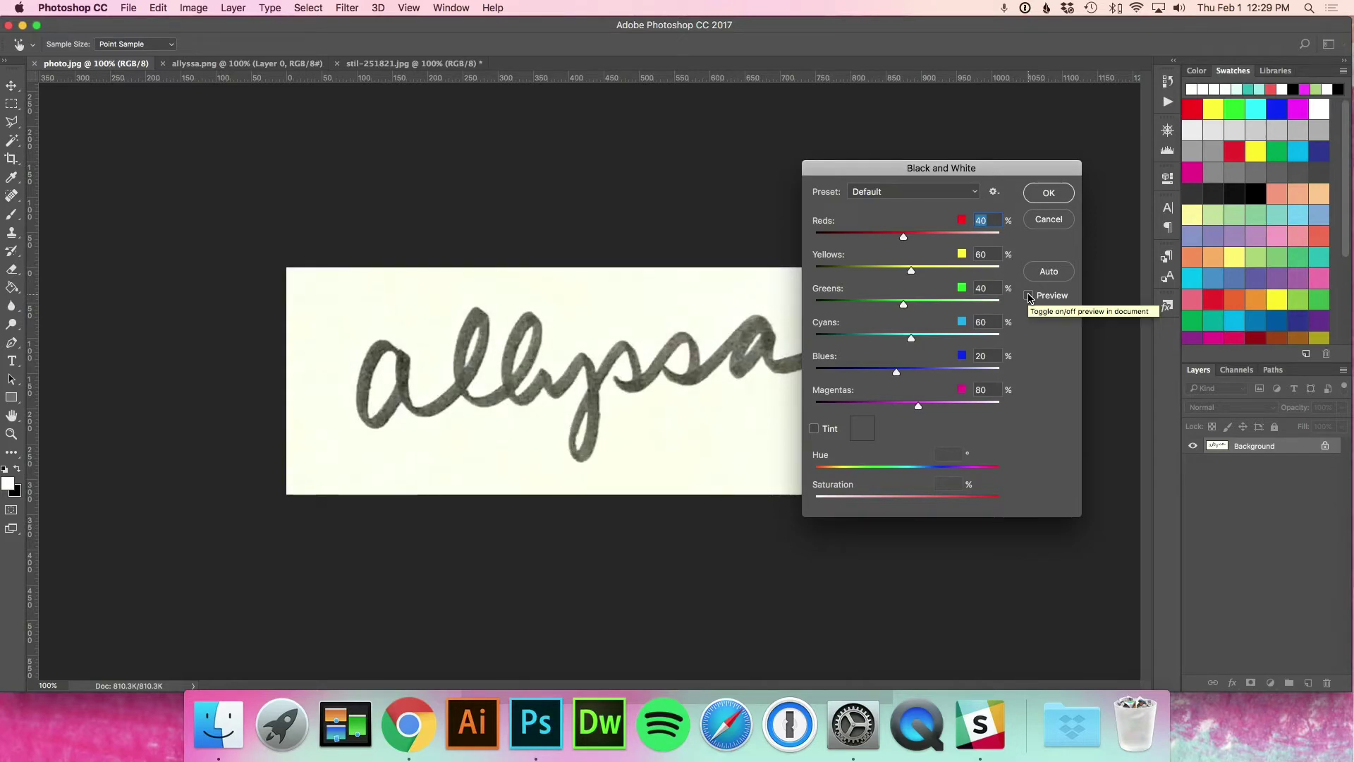
click(1028, 295)
click(1059, 193)
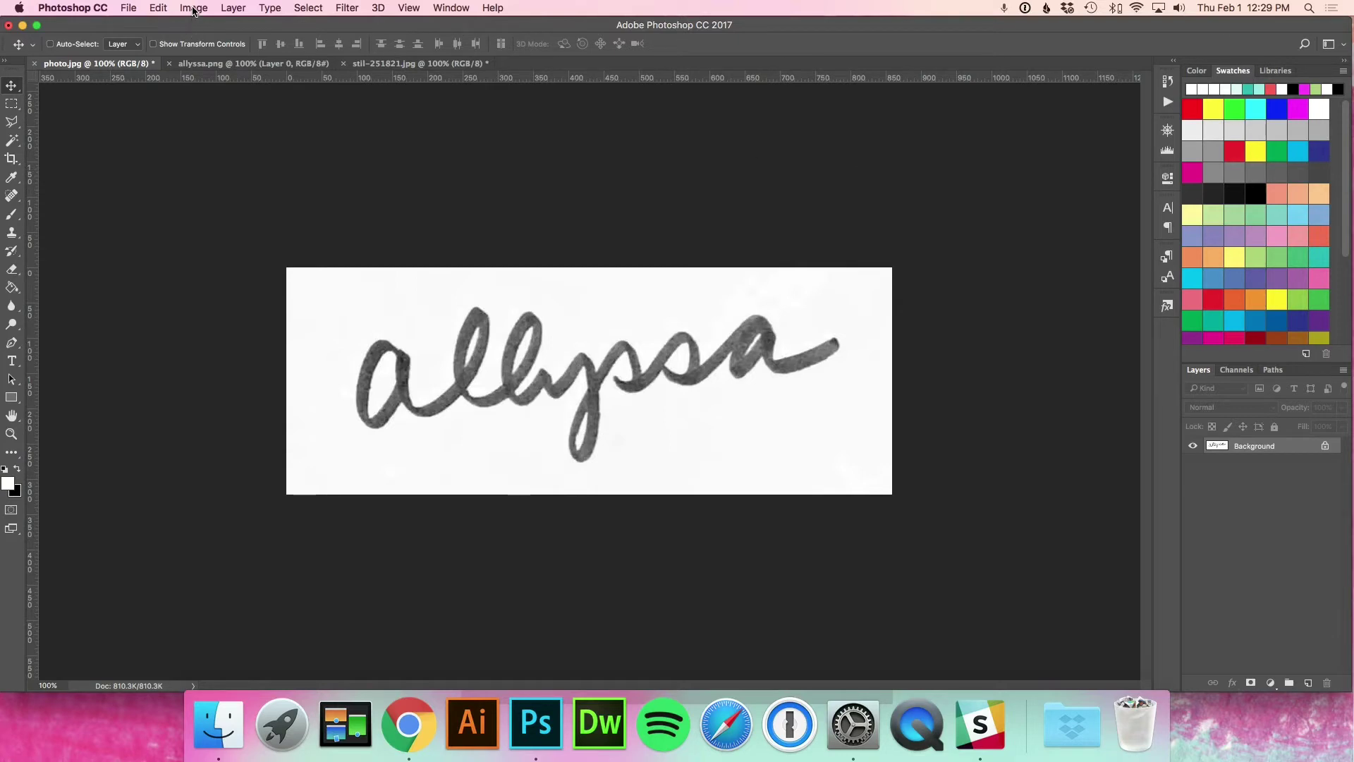
Apply a Brightness/Contrast adjustment to the lettering with brightness 0 and contrast 100
click(193, 10)
mouse_move(208, 48)
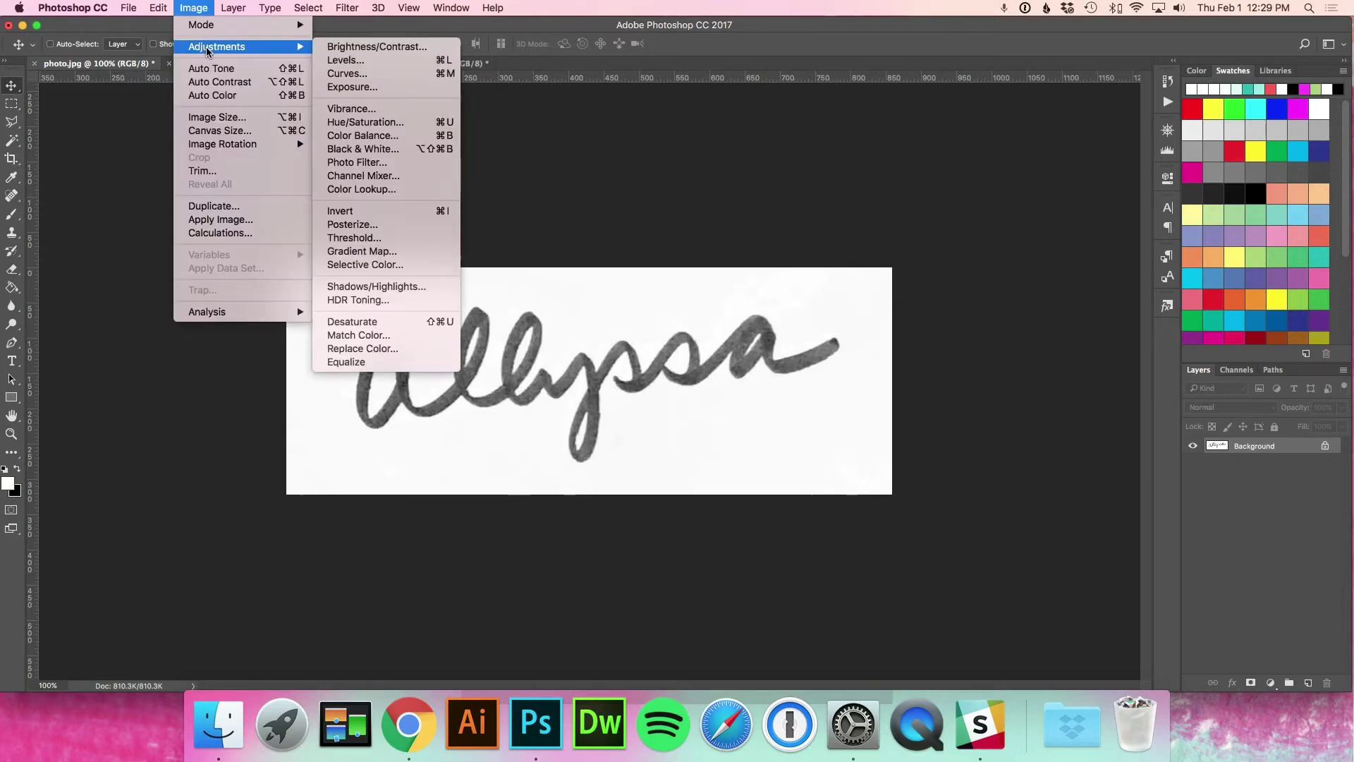
click(357, 47)
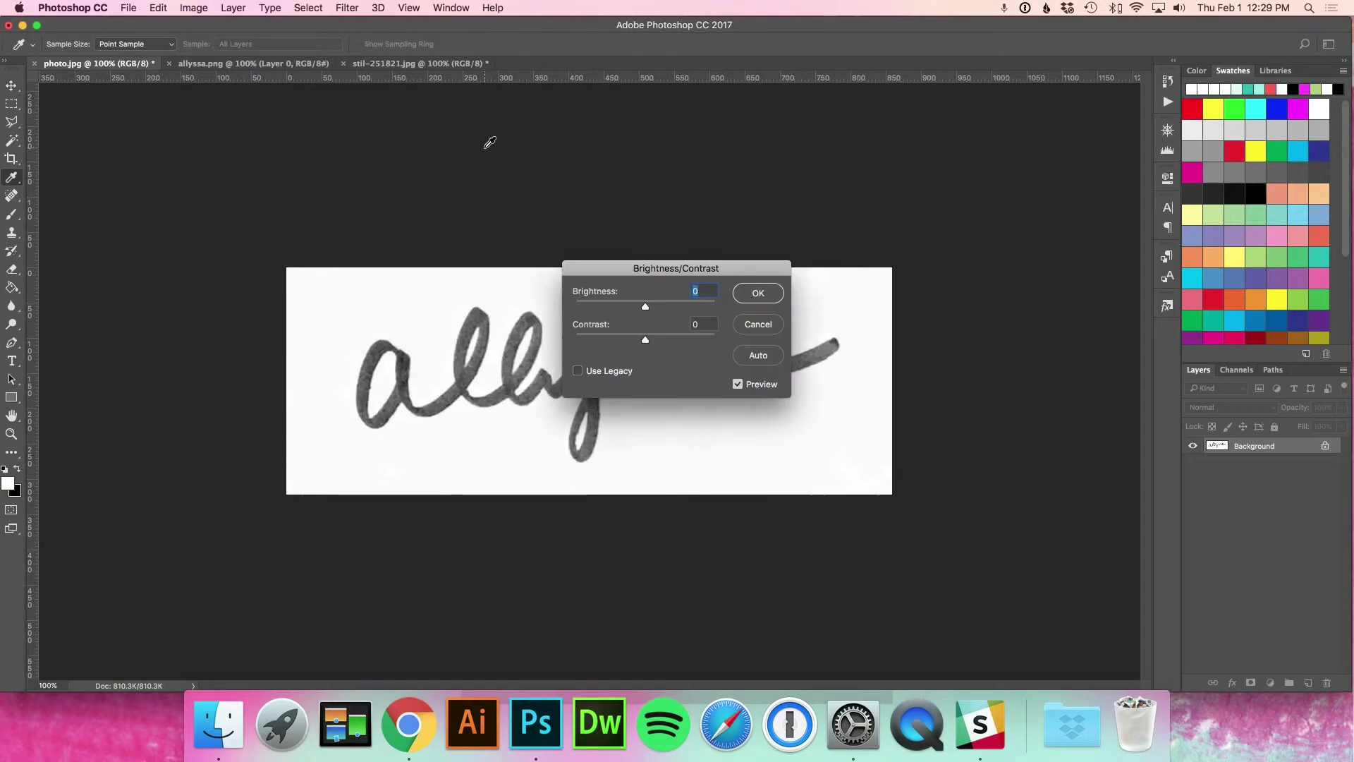
drag(612, 275, 692, 143)
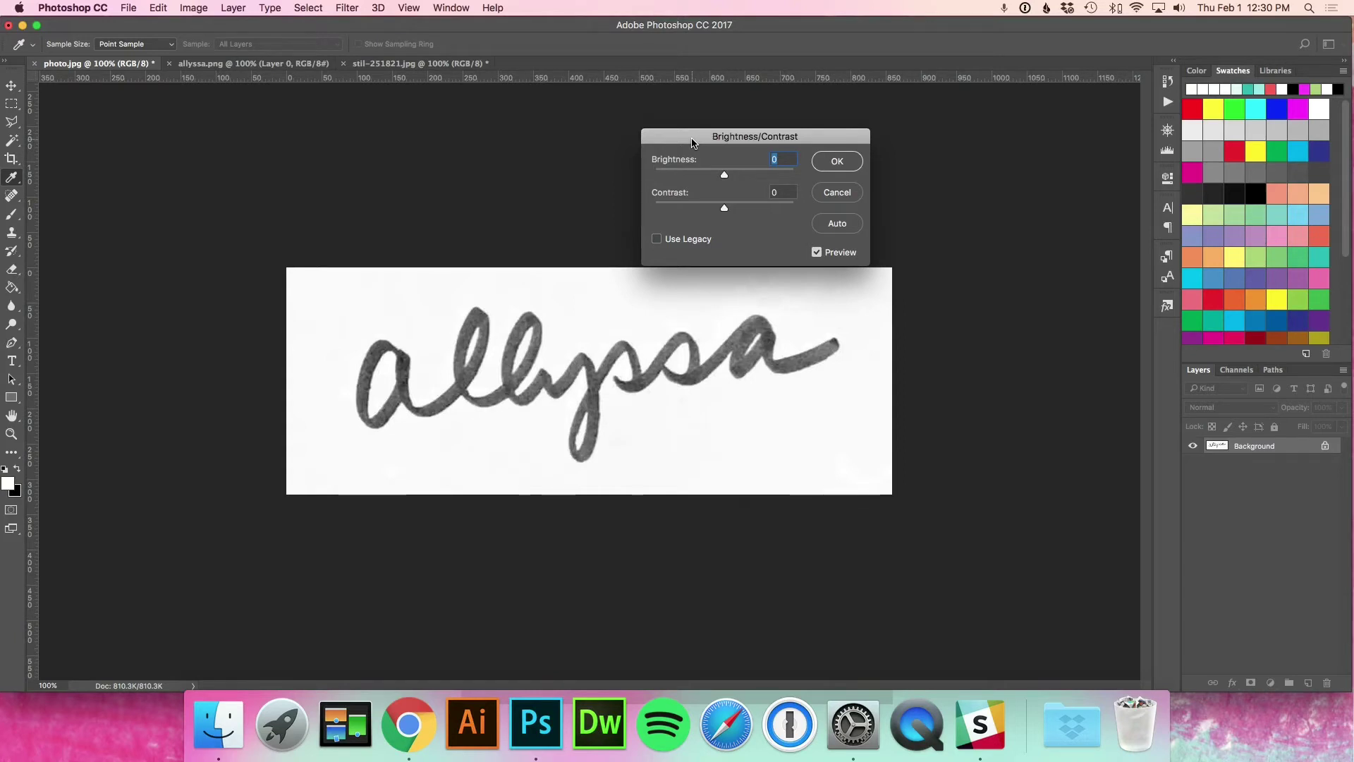
drag(689, 141, 675, 137)
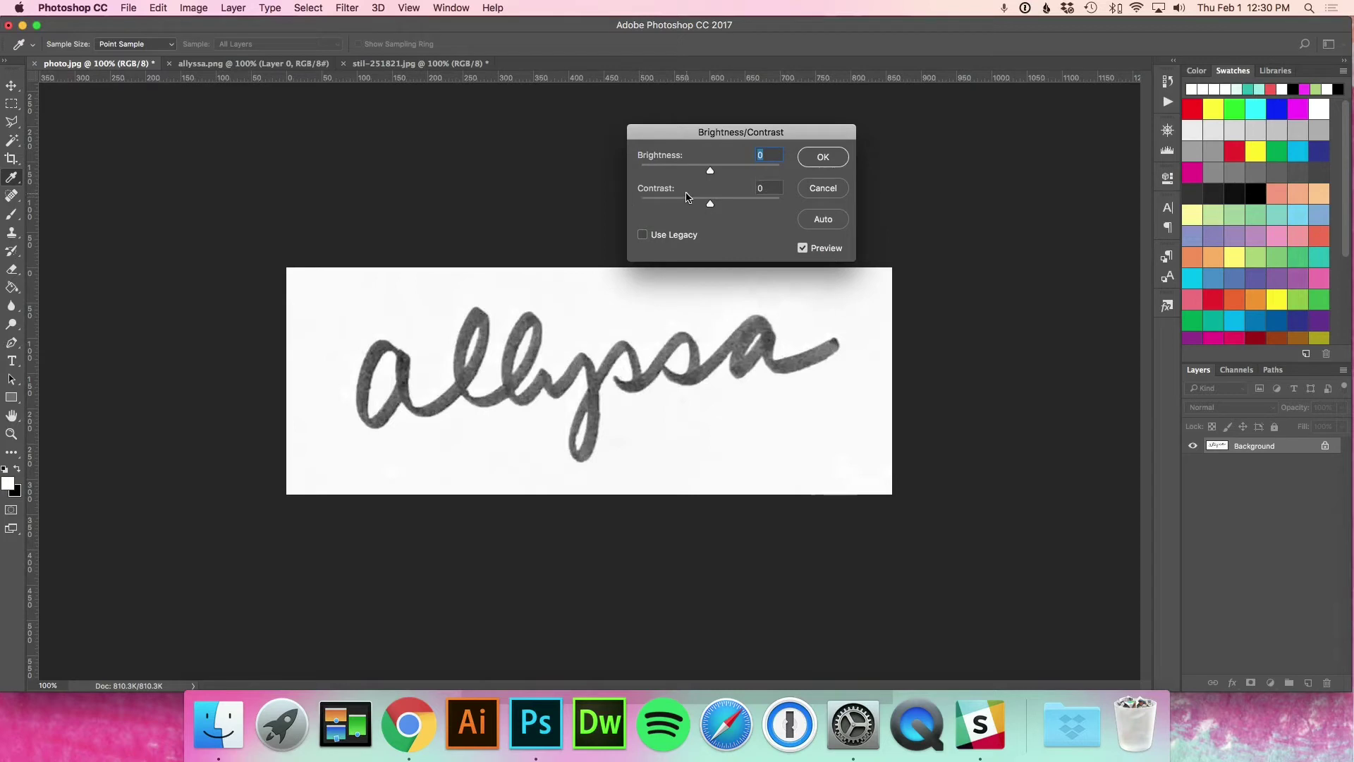
drag(710, 171, 752, 180)
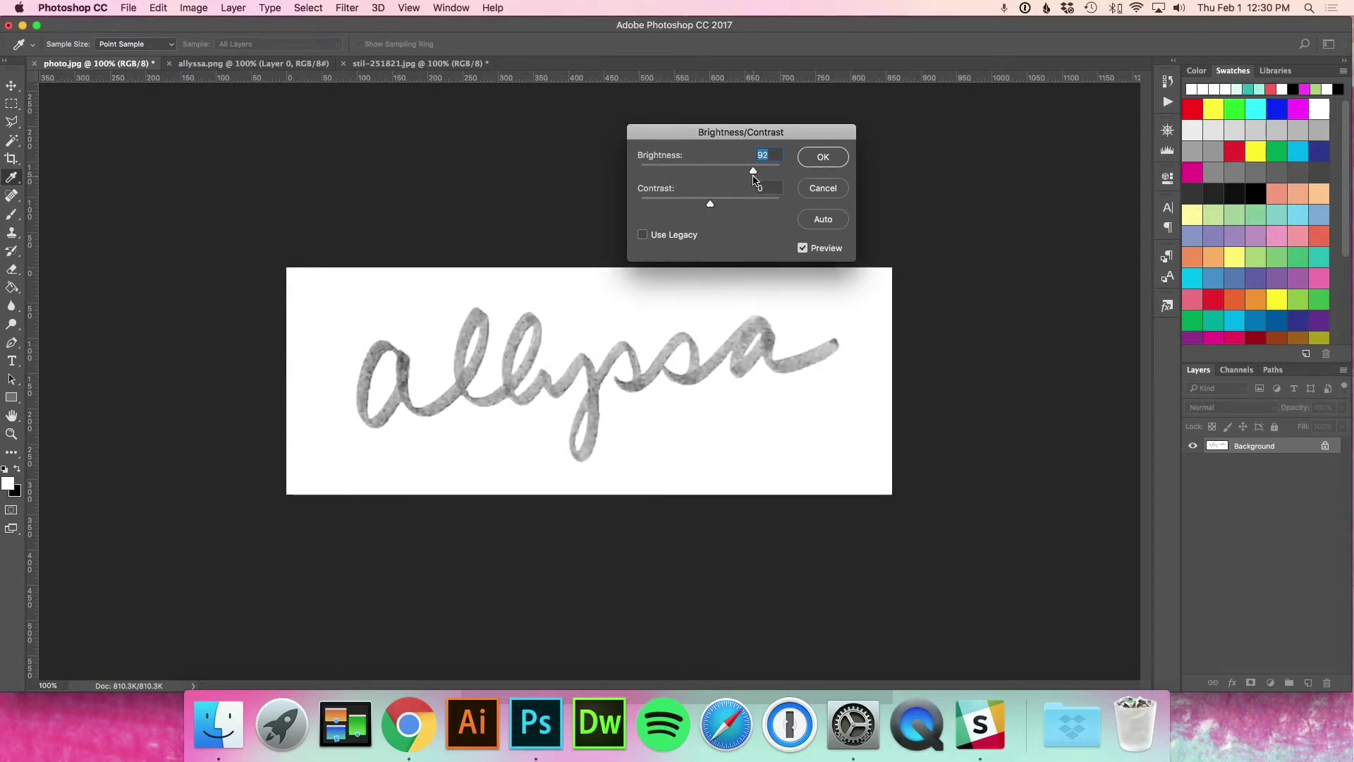
drag(753, 178, 665, 172)
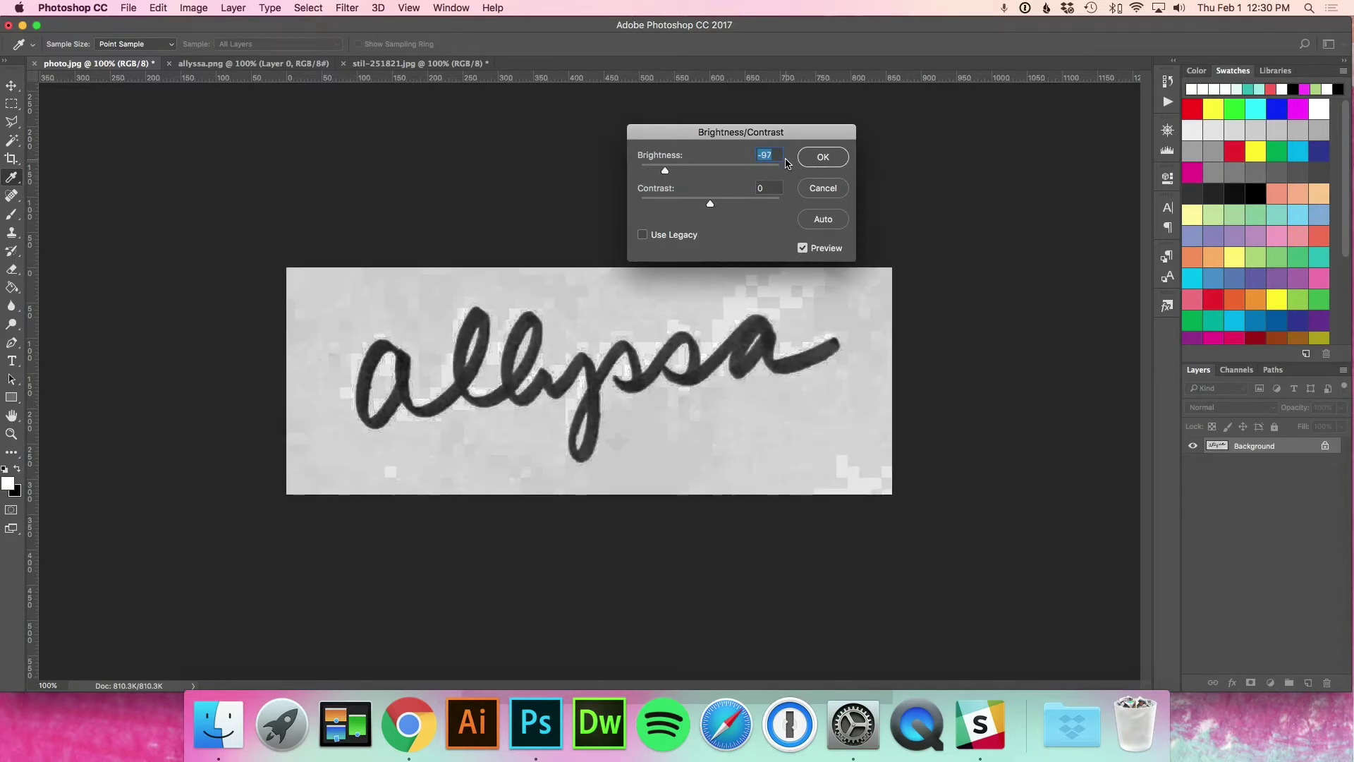
text(0)
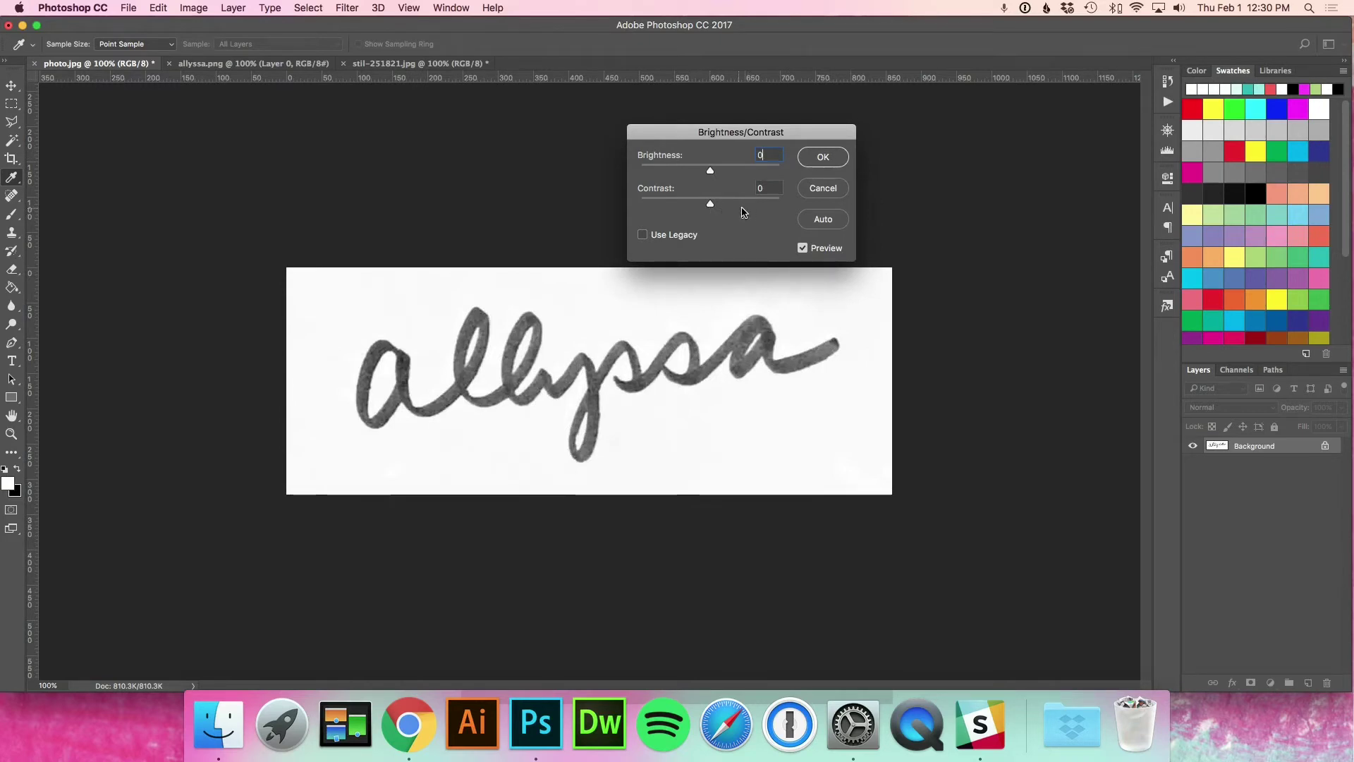
drag(710, 204, 826, 212)
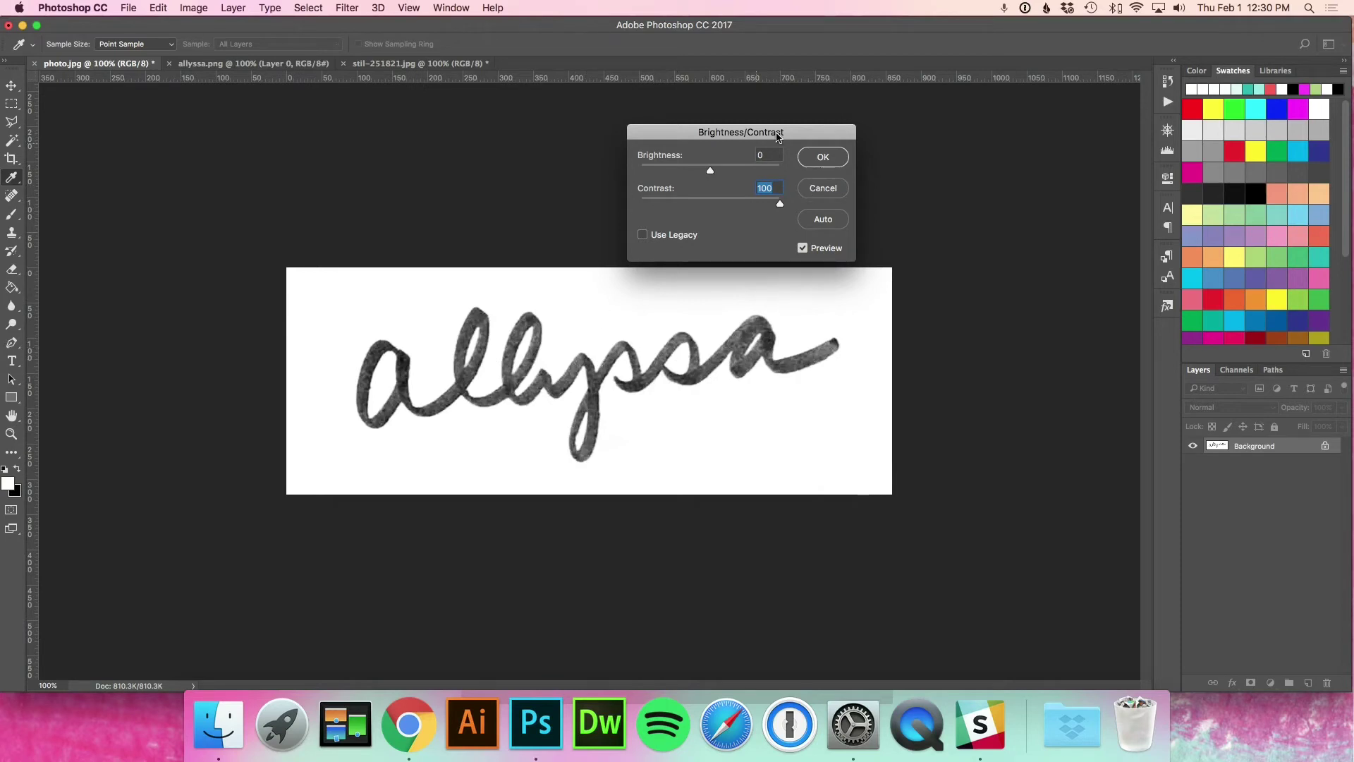
click(824, 158)
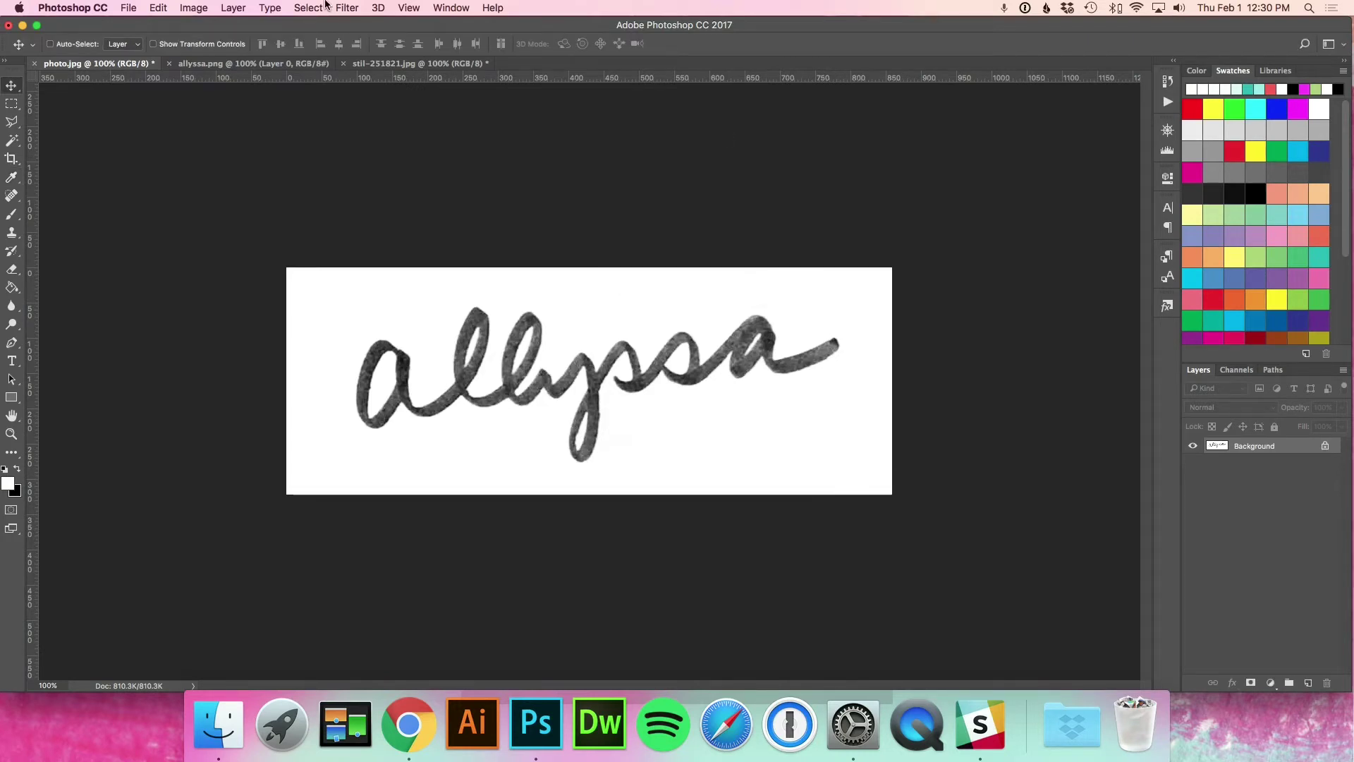
Start a Levels adjustment on the lettering with the shadow input at 89 and the midtone input at 0.68
click(202, 12)
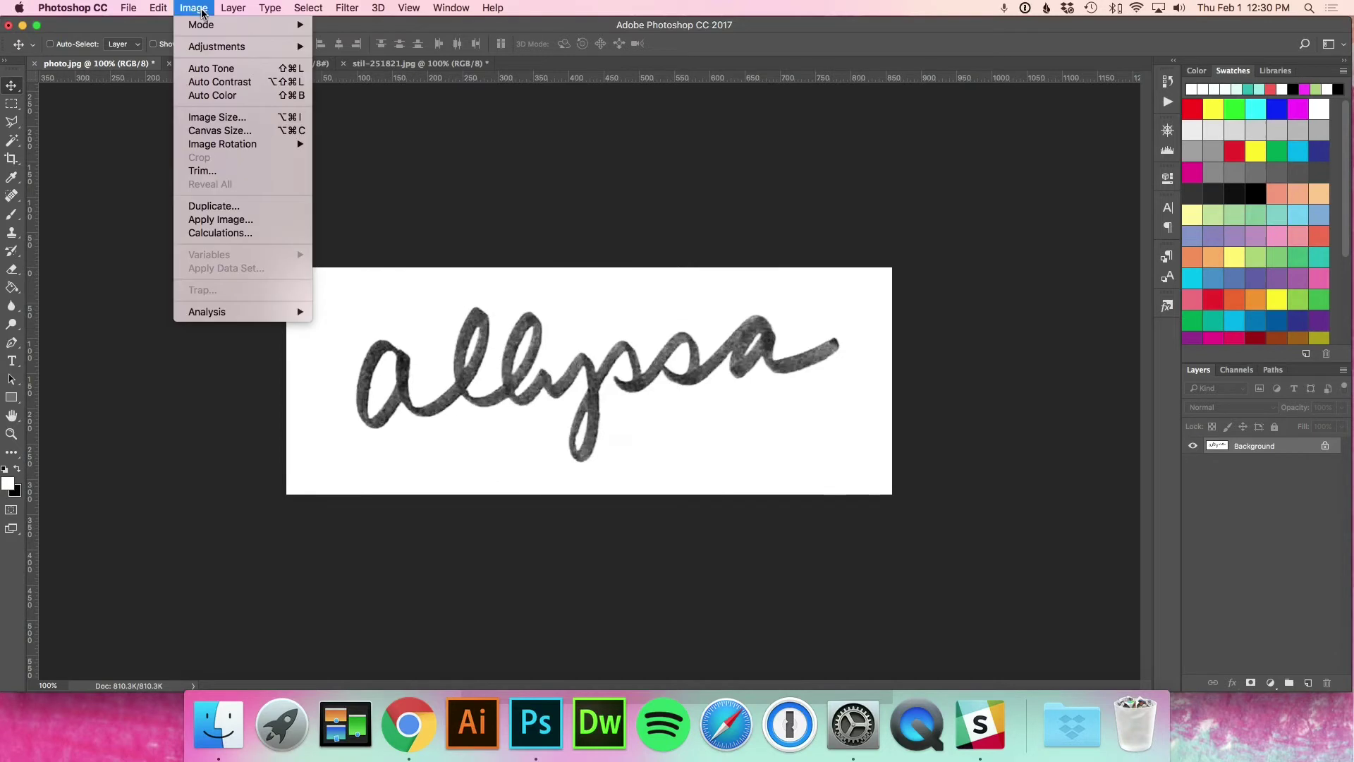
mouse_move(224, 48)
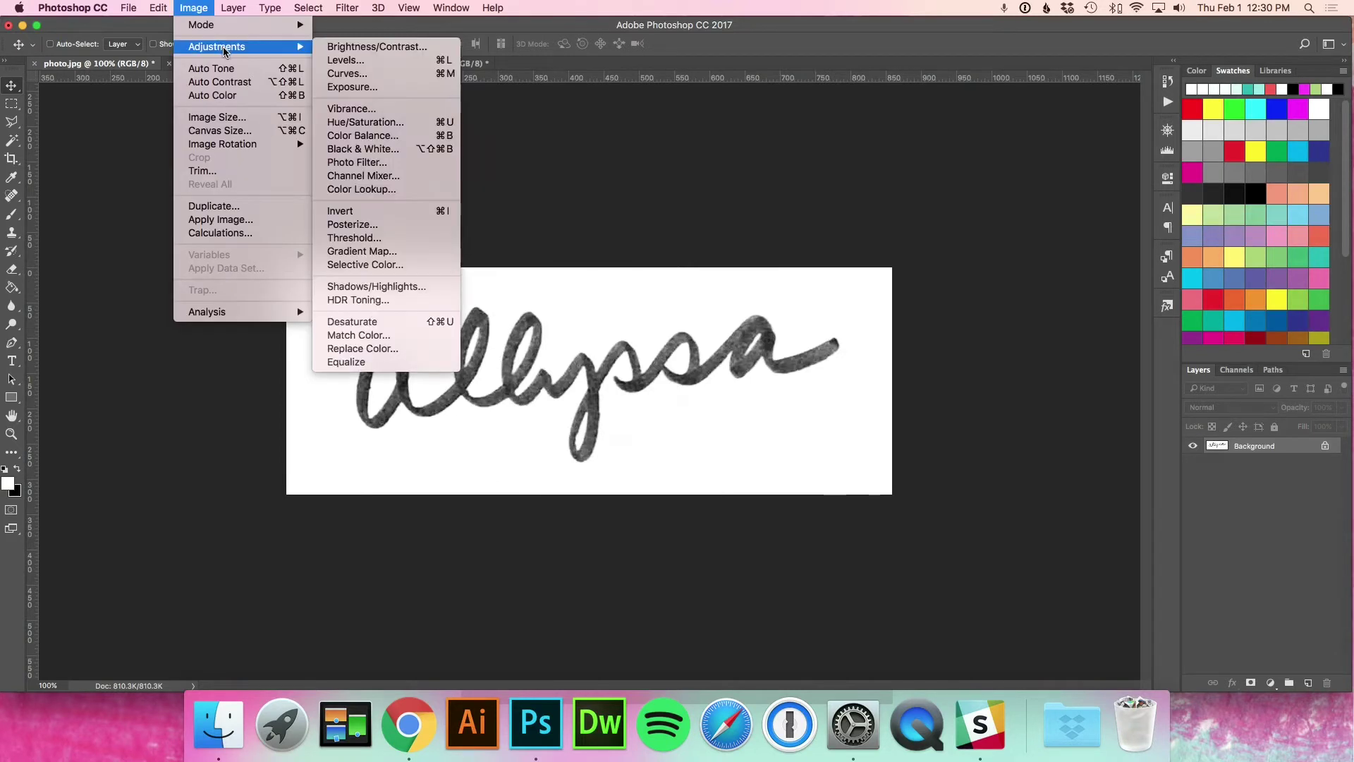
click(346, 60)
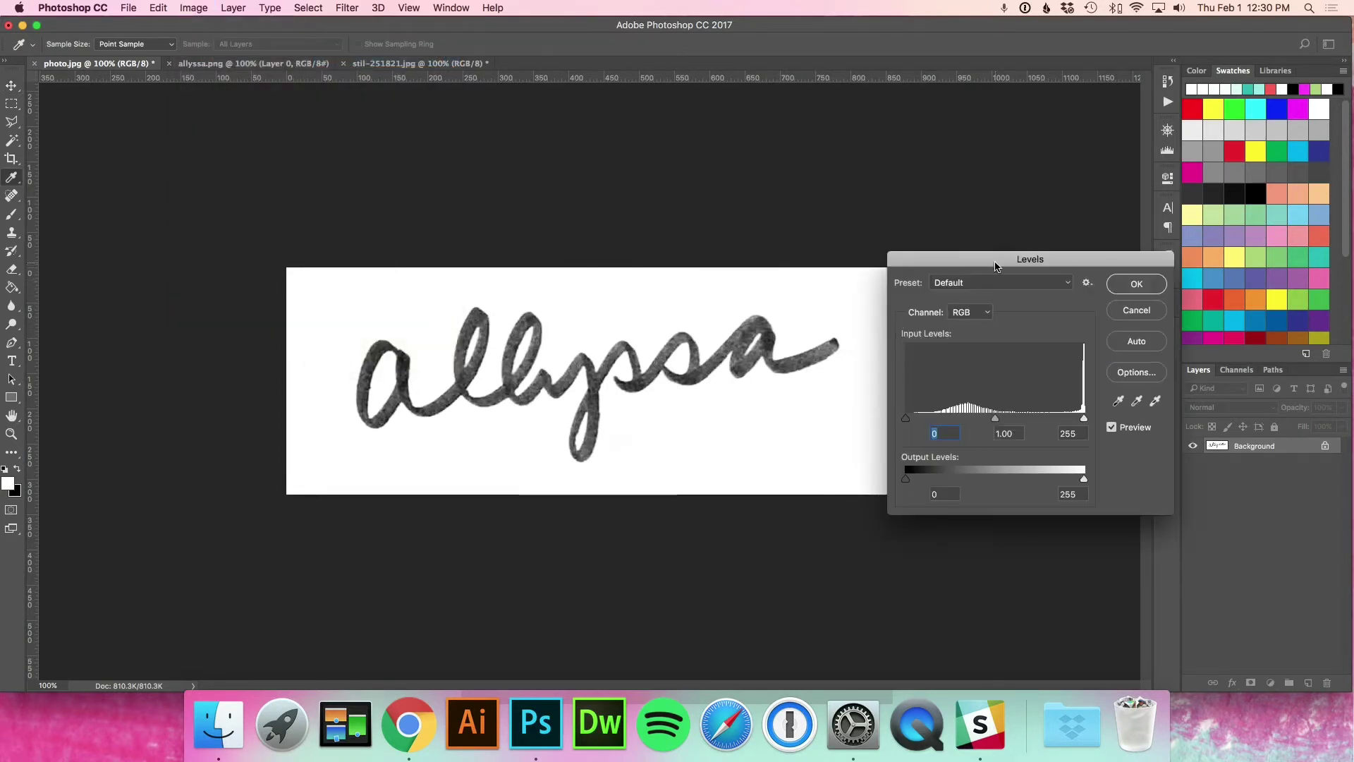
drag(995, 266, 983, 261)
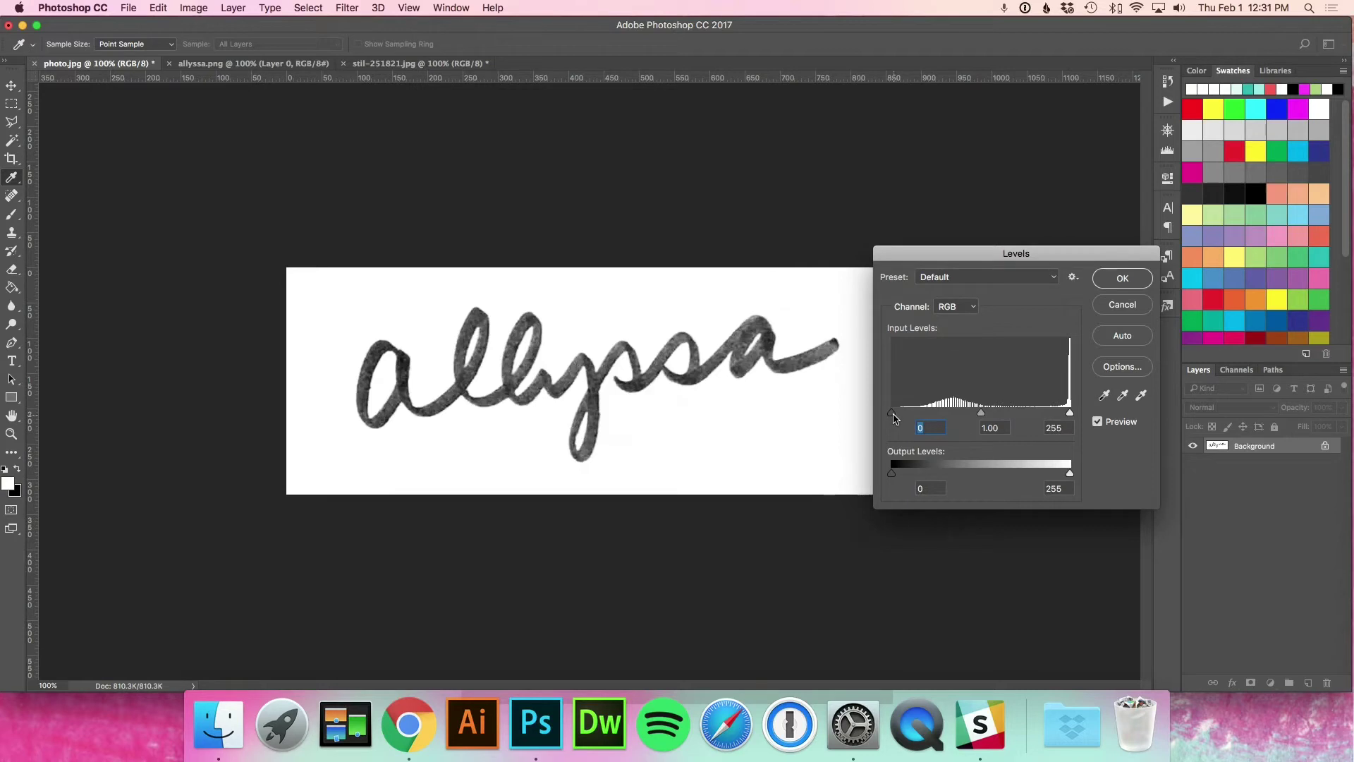
drag(892, 412, 956, 421)
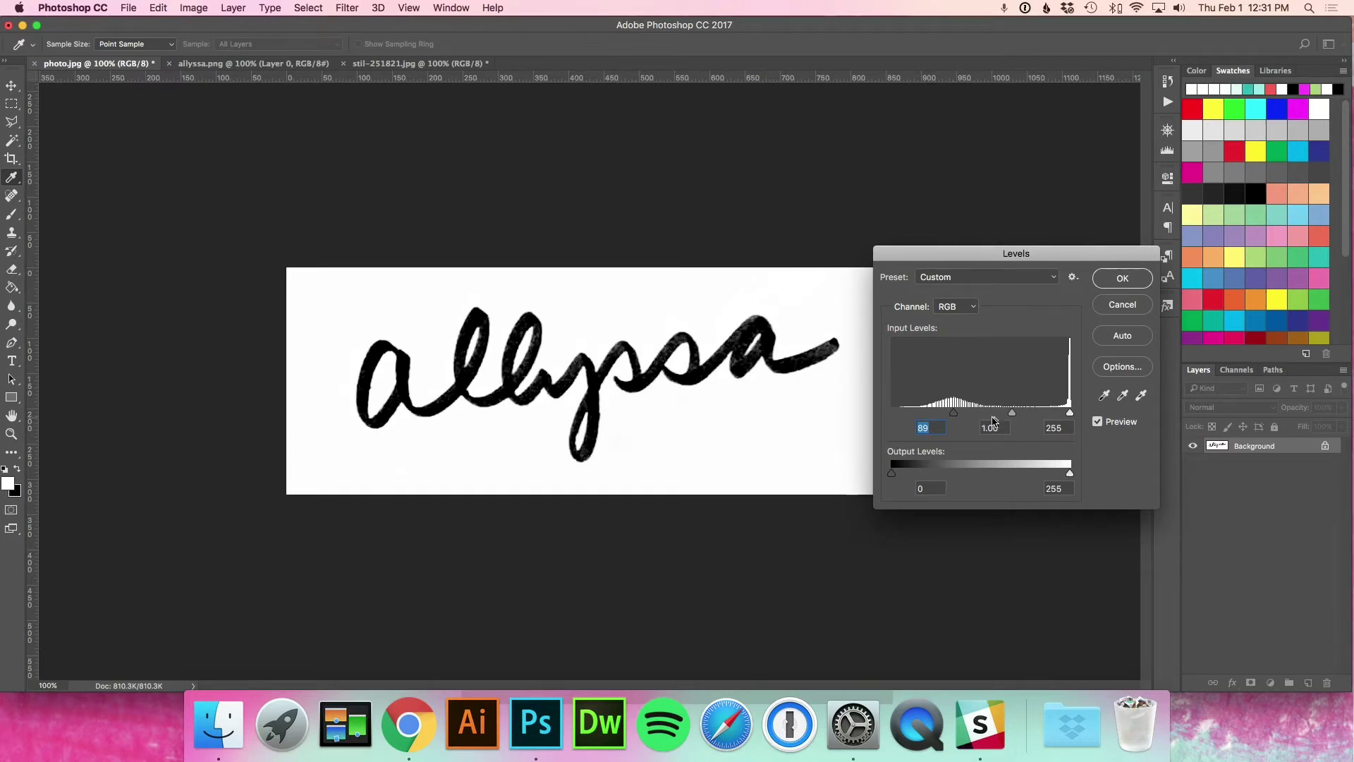
mouse_move(1013, 413)
mouse_down()
mouse_move(1030, 416)
mouse_move(984, 418)
mouse_up()
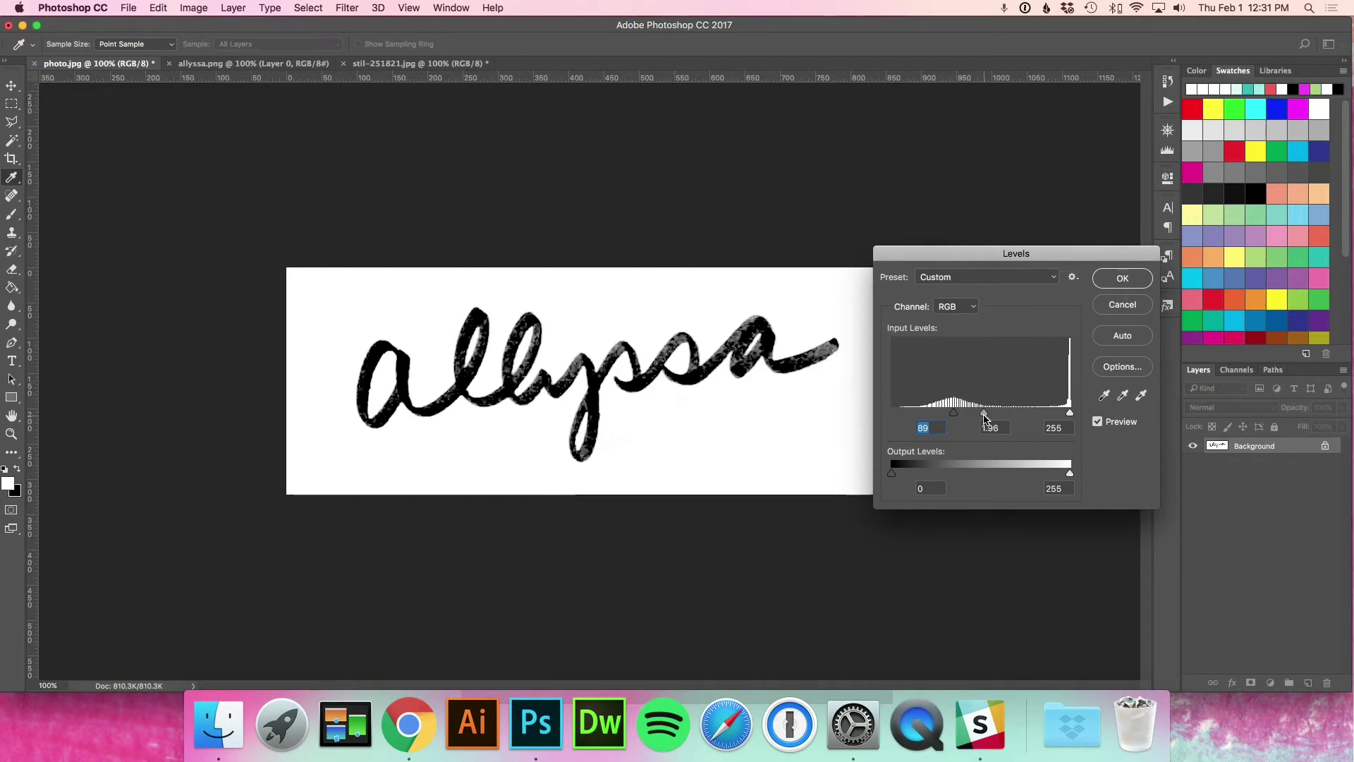
drag(984, 417, 1026, 421)
key(Tab)
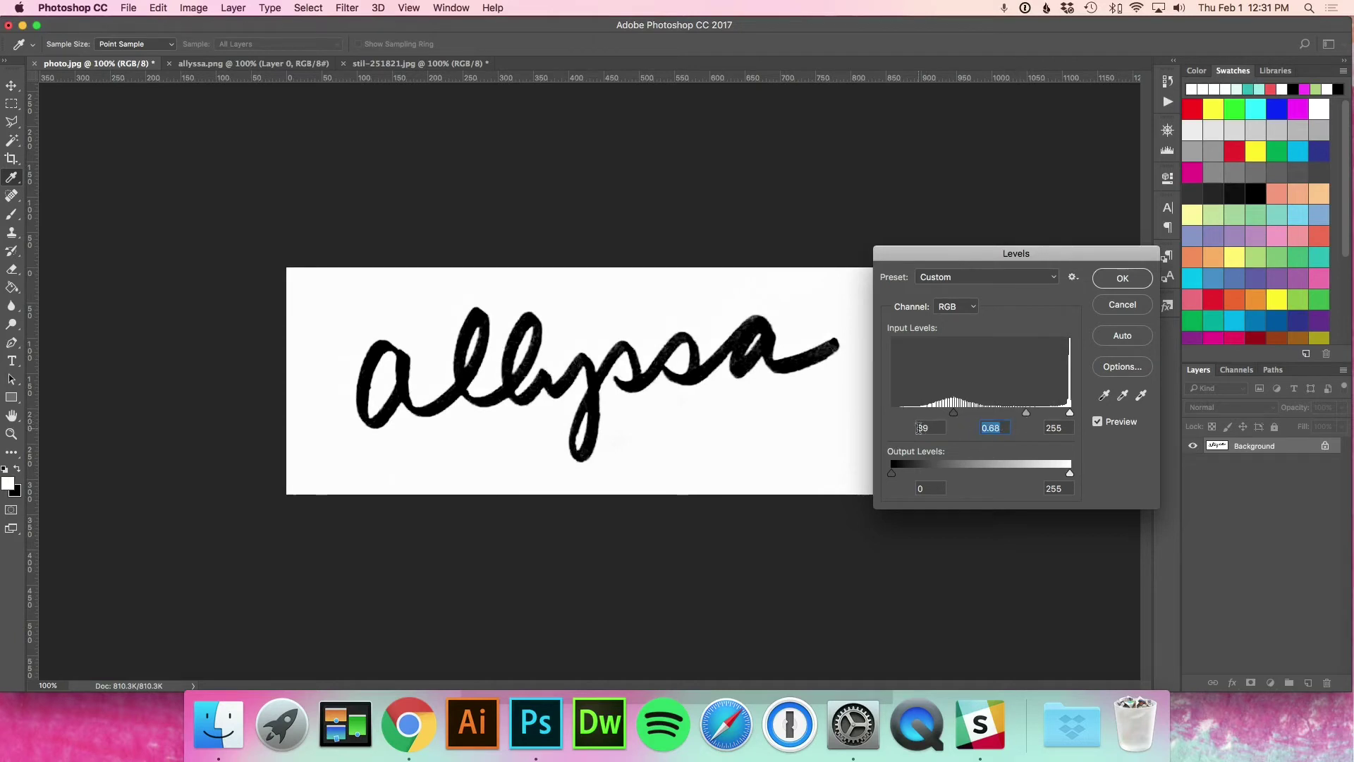
Set the Levels inputs to 116 for shadows, 0.50 for midtones and 243 for highlights, and apply the adjustment
drag(957, 418, 973, 419)
click(974, 418)
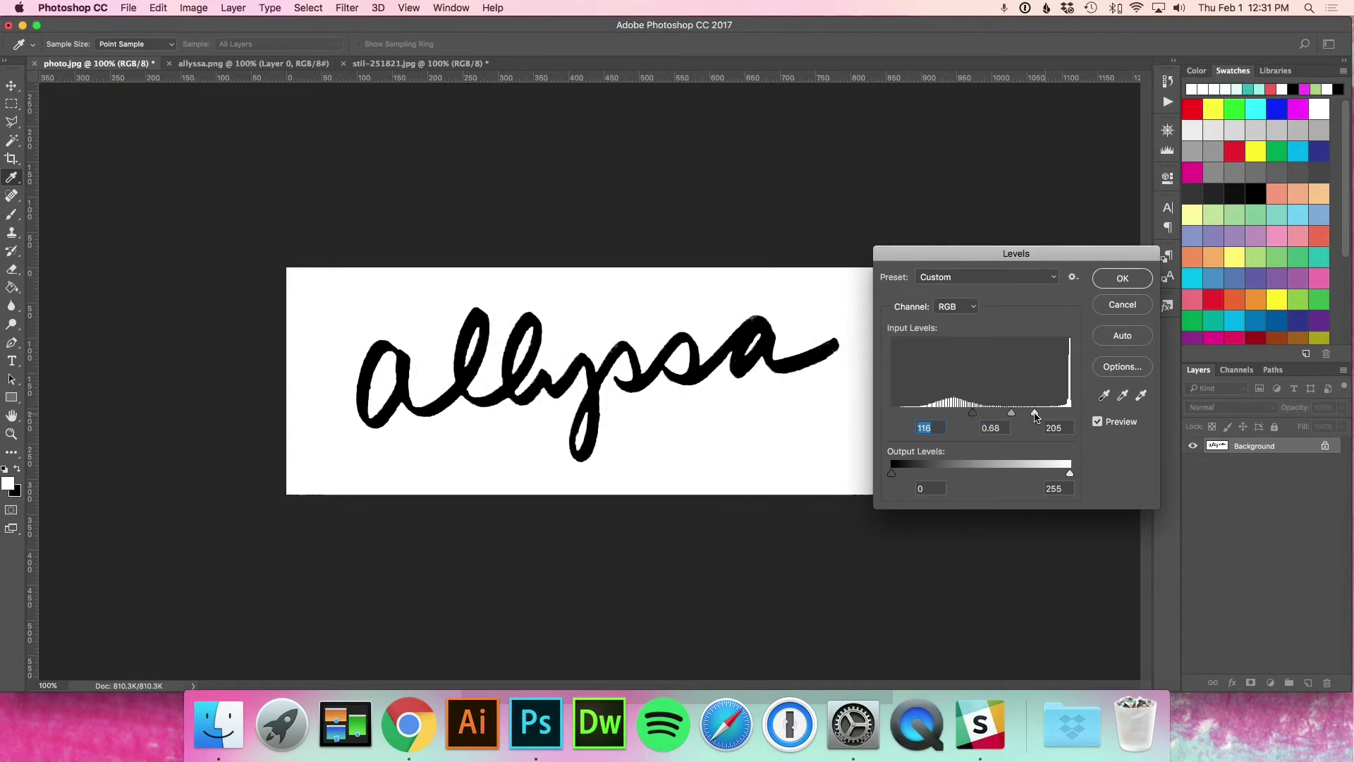
drag(1071, 419, 1018, 419)
drag(1033, 415, 1061, 416)
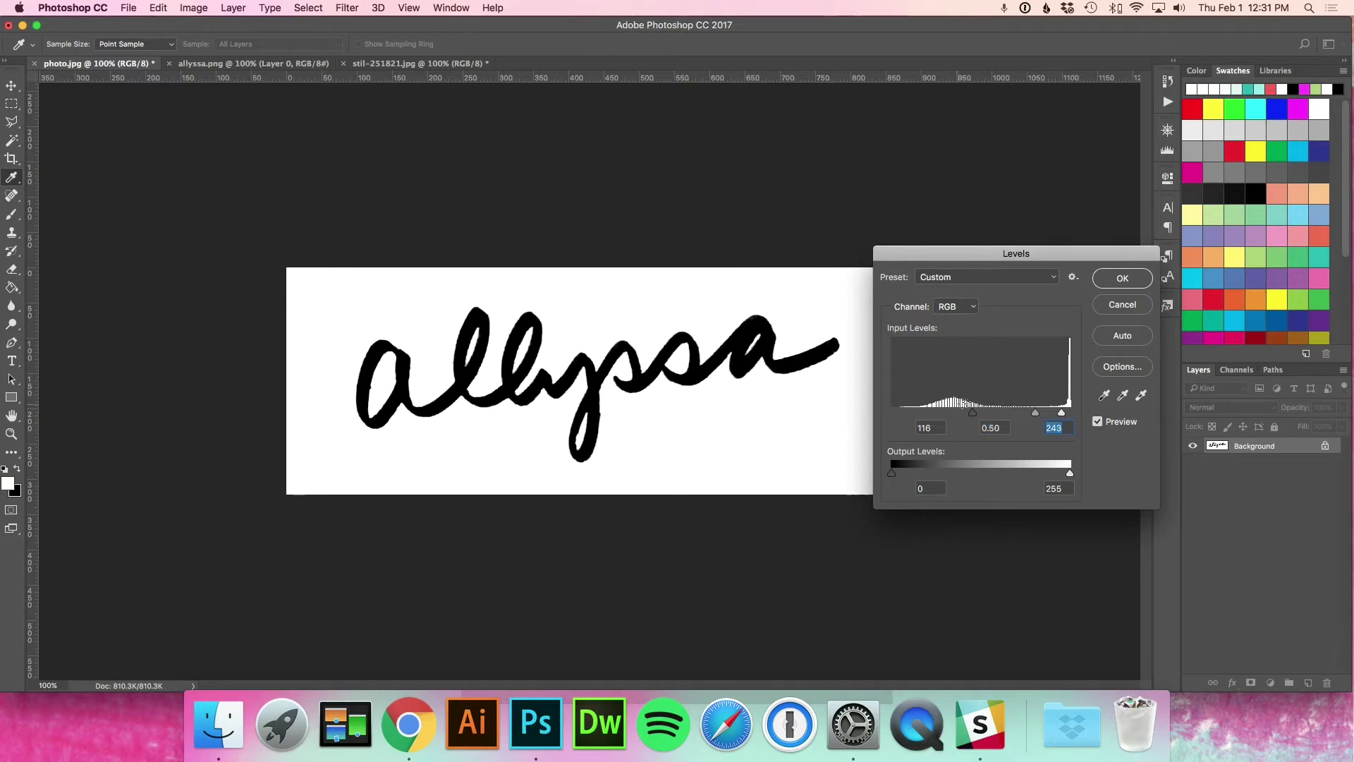
click(1126, 281)
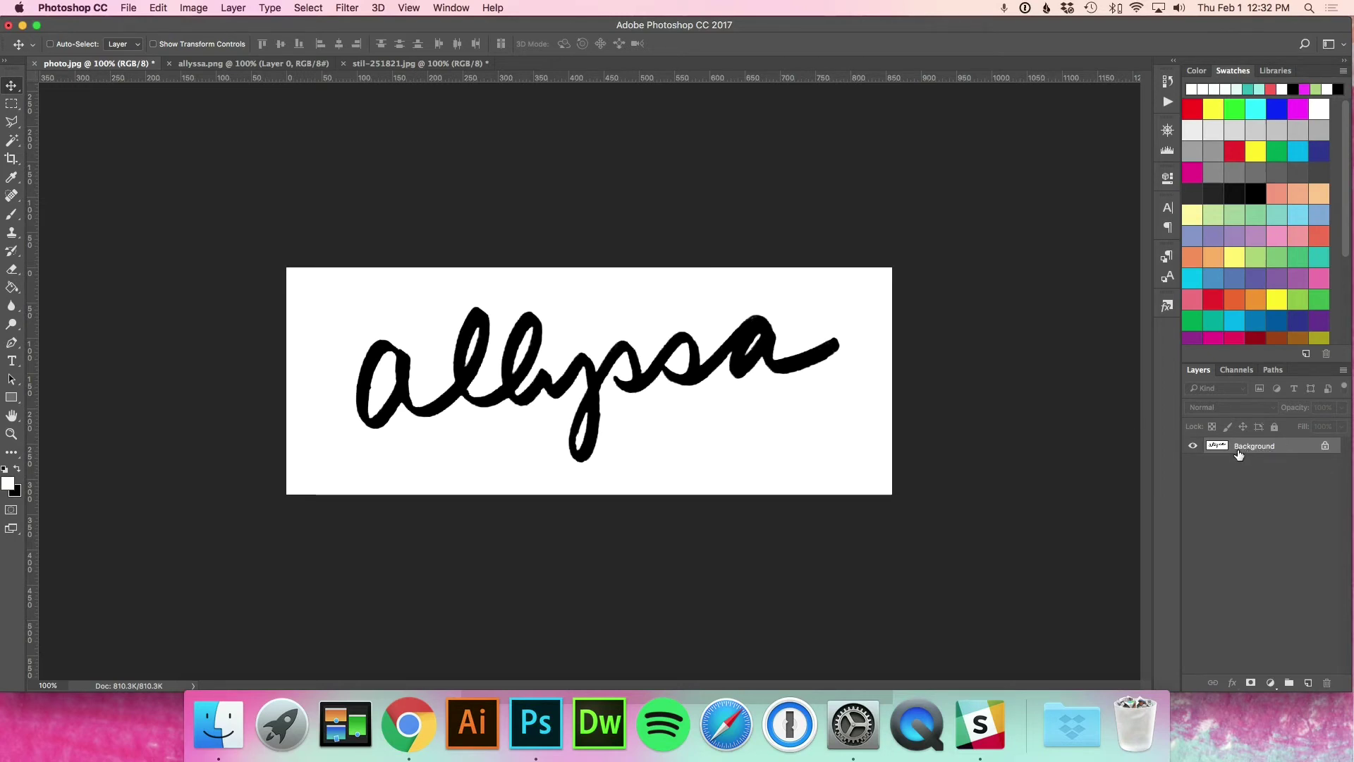
Unlock the background layer and delete the white area surrounding the lettering, selected with the Magic Wand
click(1326, 447)
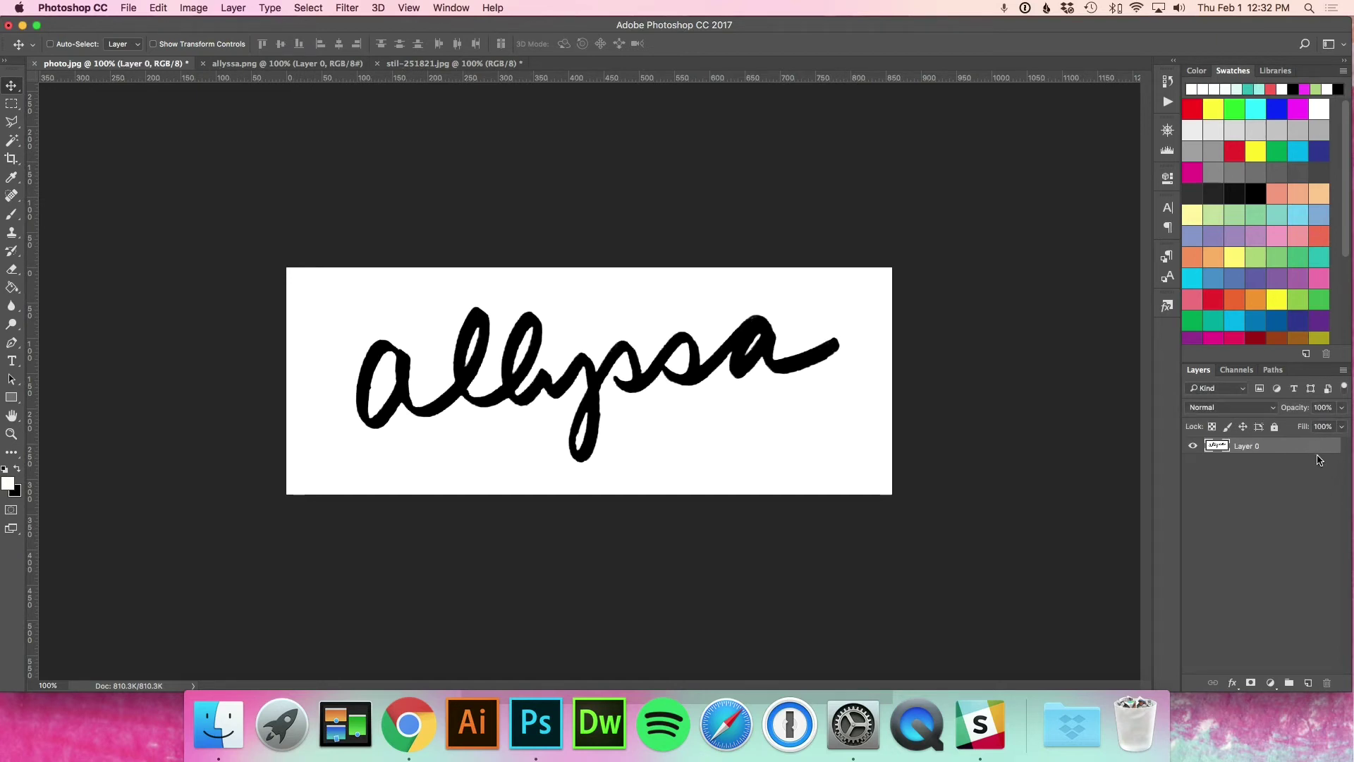
click(12, 144)
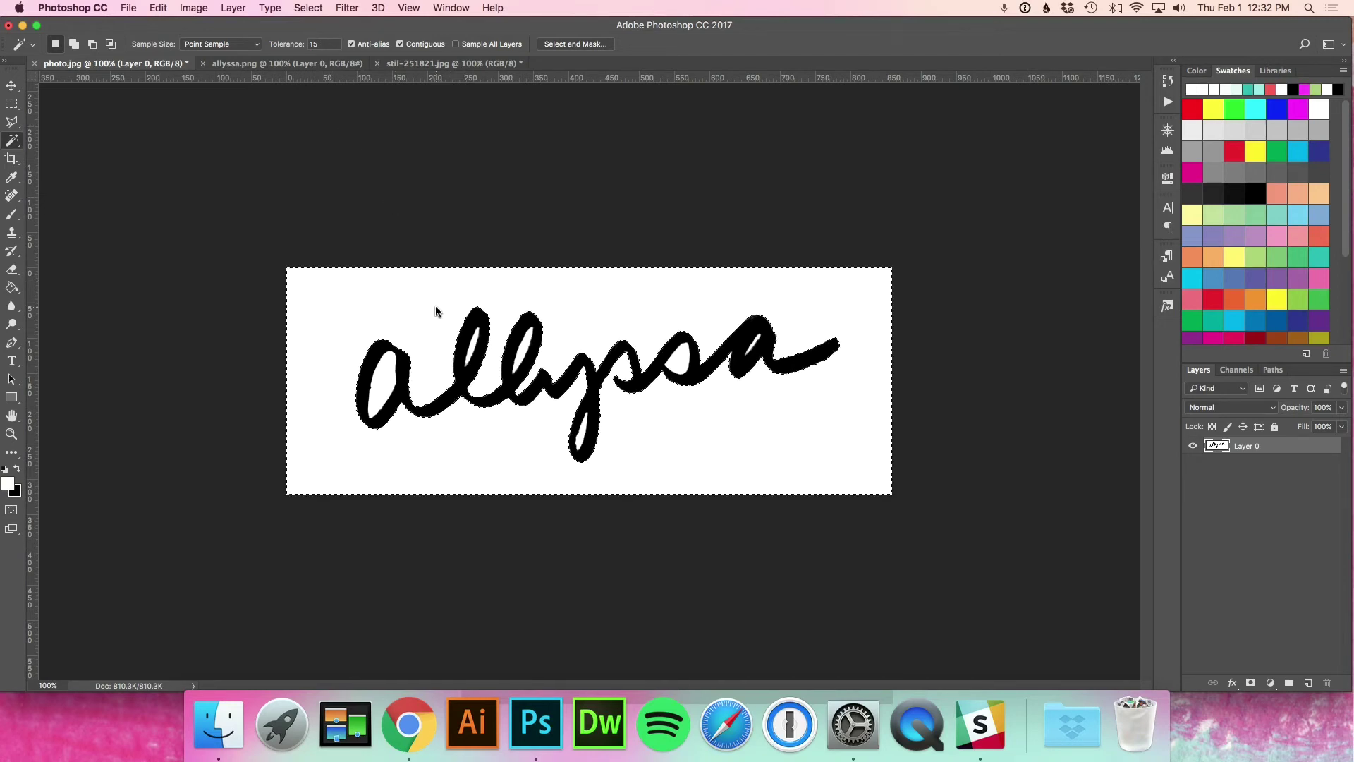
click(434, 306)
key(Delete)
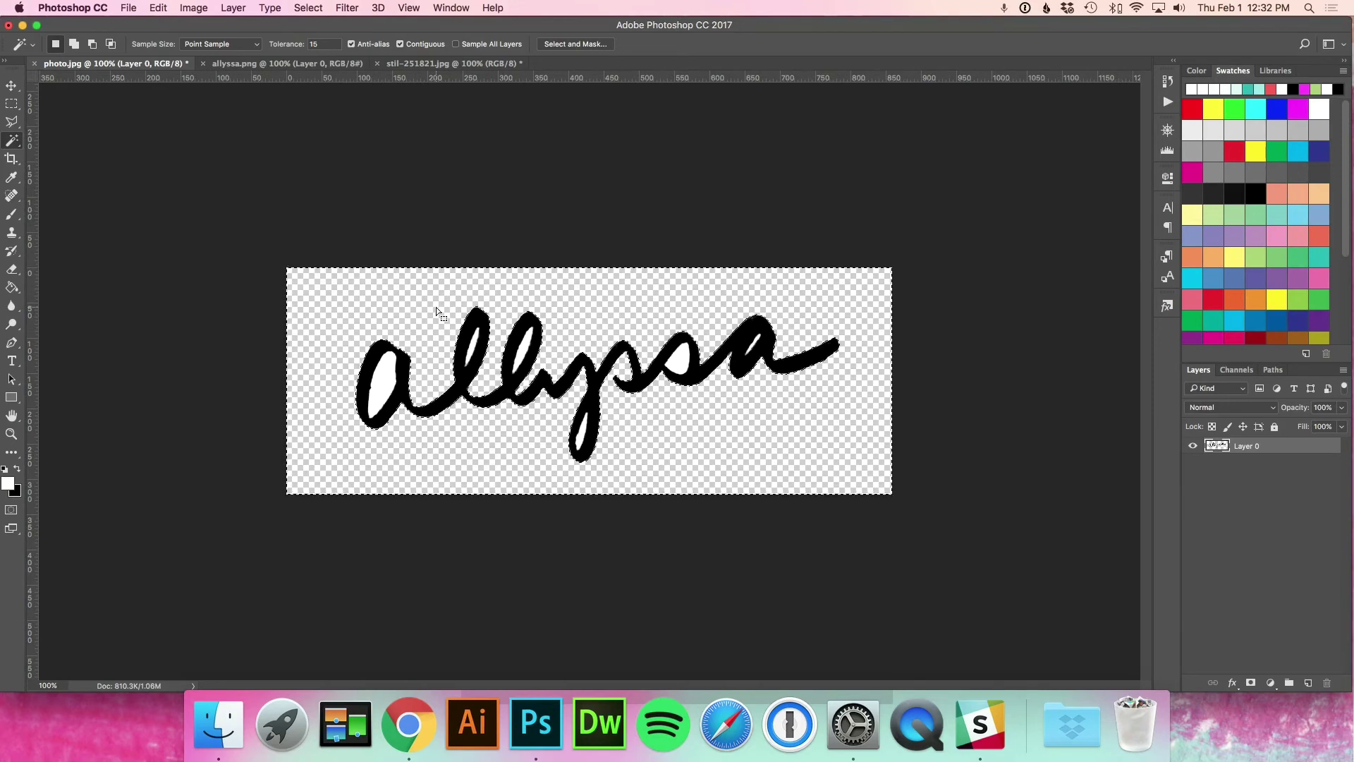
Select and delete the white area enclosed by the first letter a
key(super+equal)
key(super+equal)
key(super+equal)
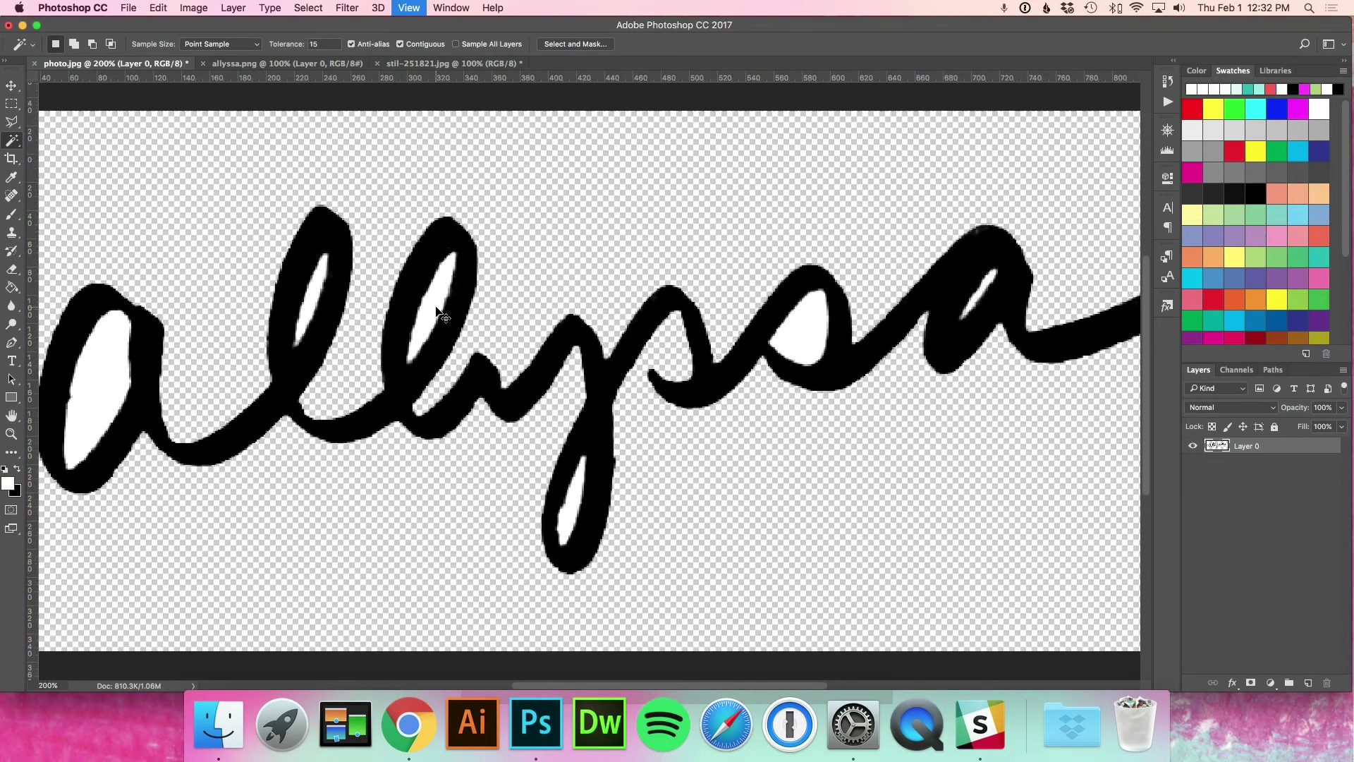
scroll(438, 309, left, 10)
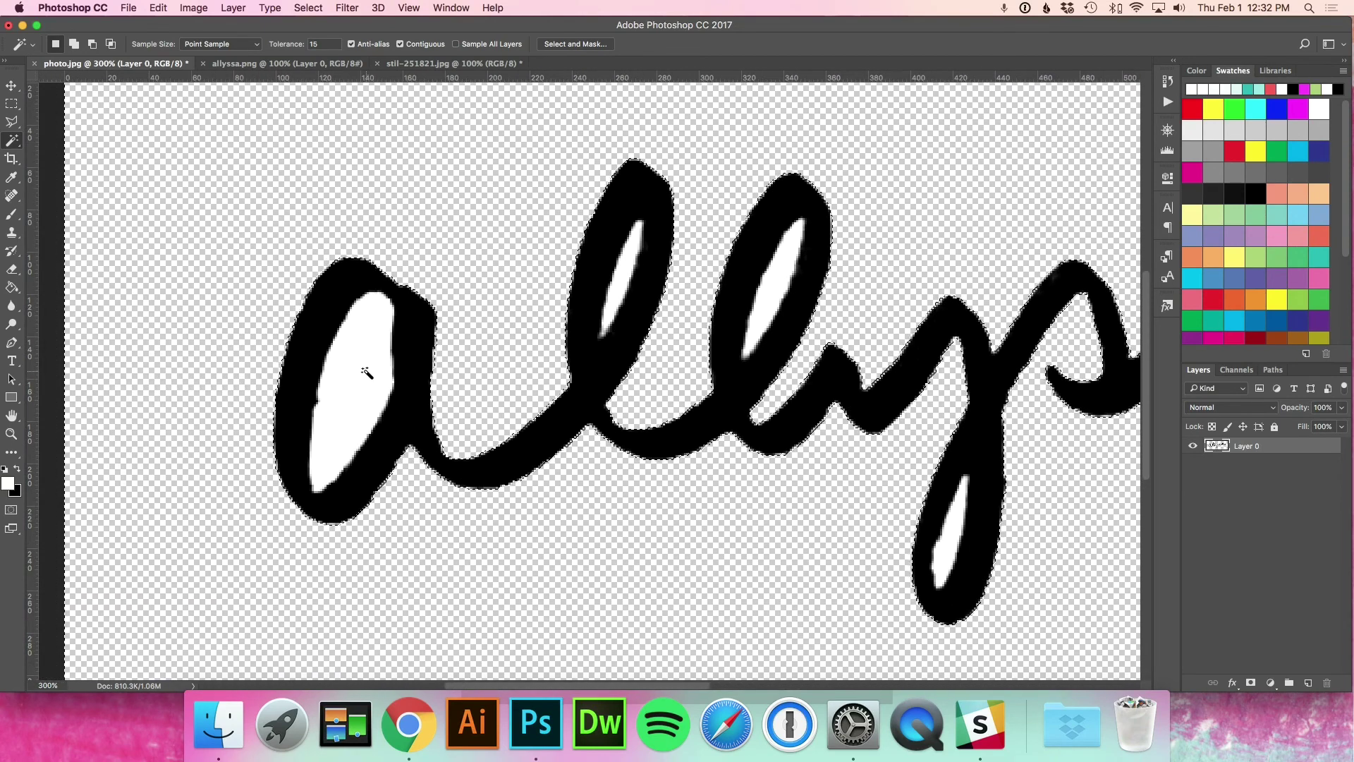
click(365, 371)
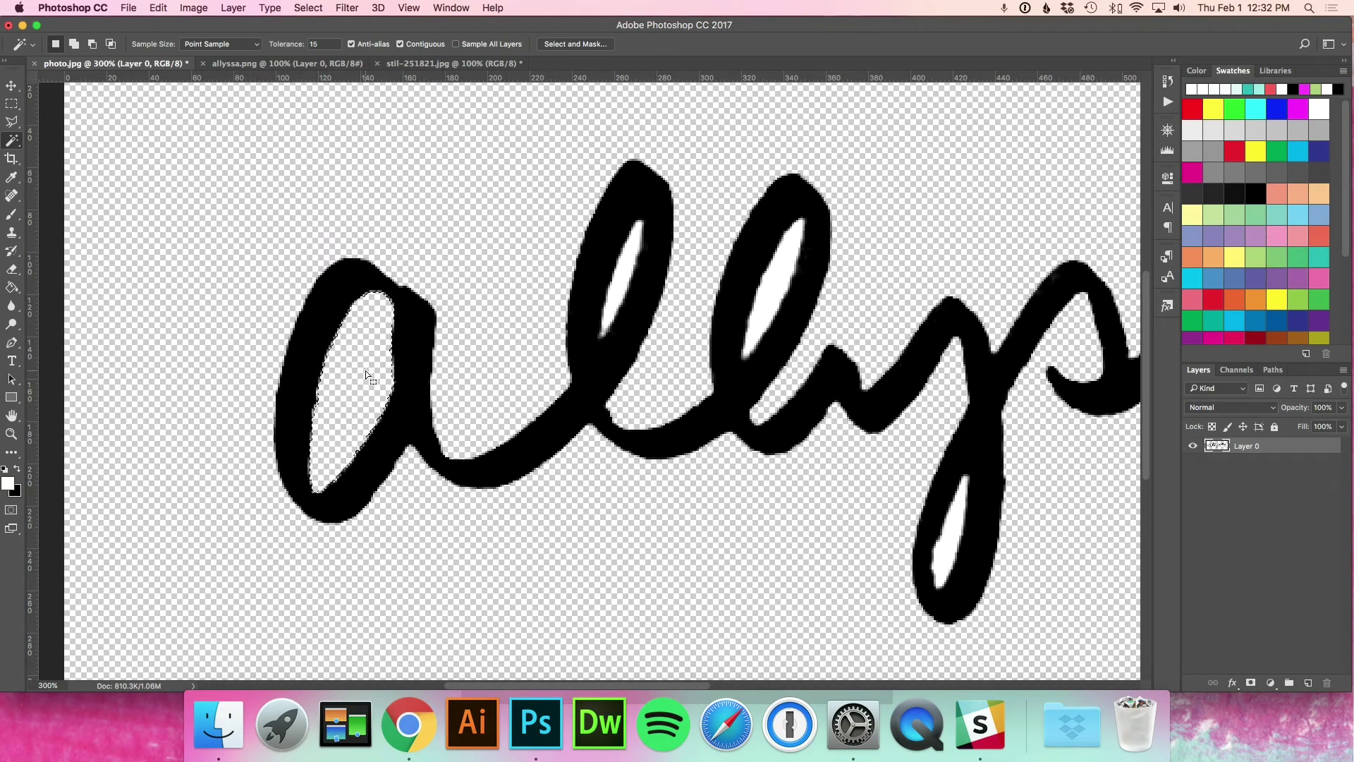
Select and delete the white areas inside the loops of the two letters l
scroll(366, 371, right, 4)
scroll(456, 284, up, 2)
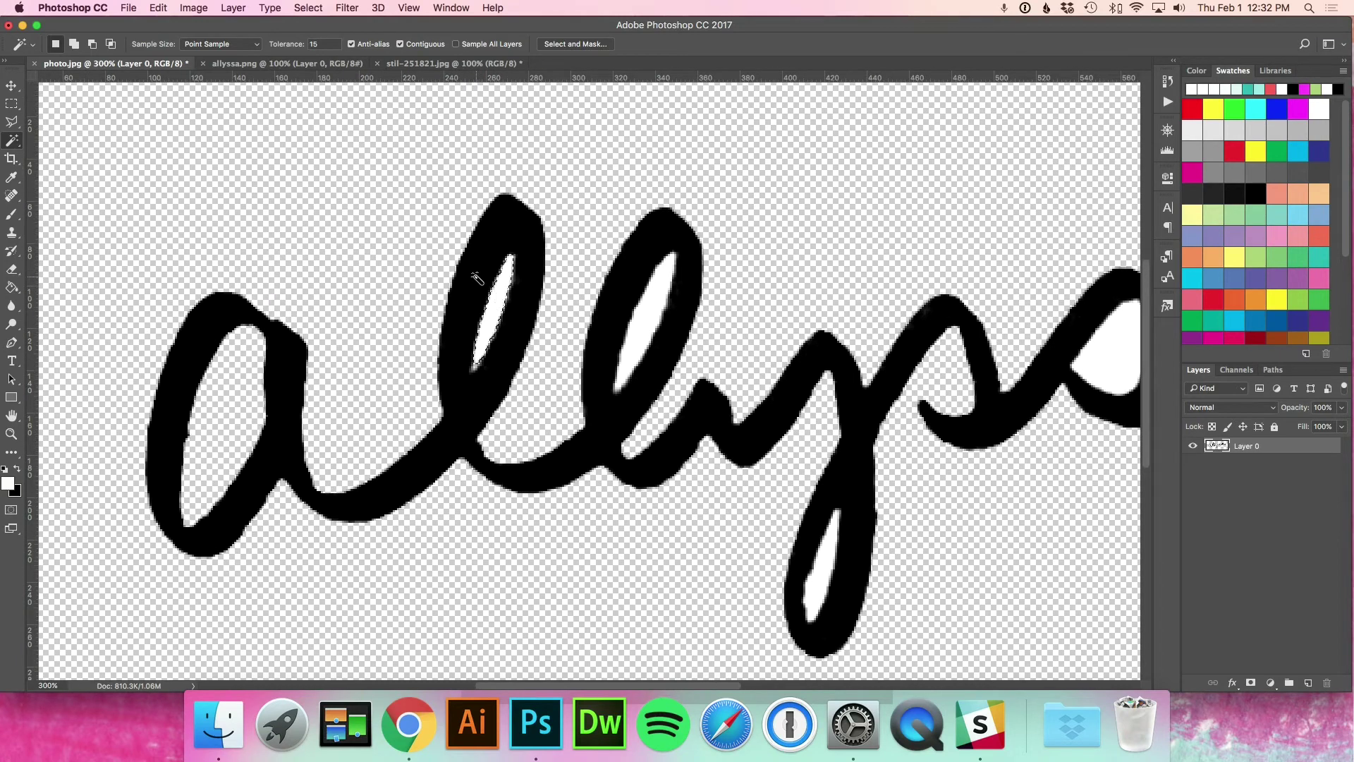
click(474, 285)
scroll(471, 282, right, 4)
scroll(472, 284, right, 6)
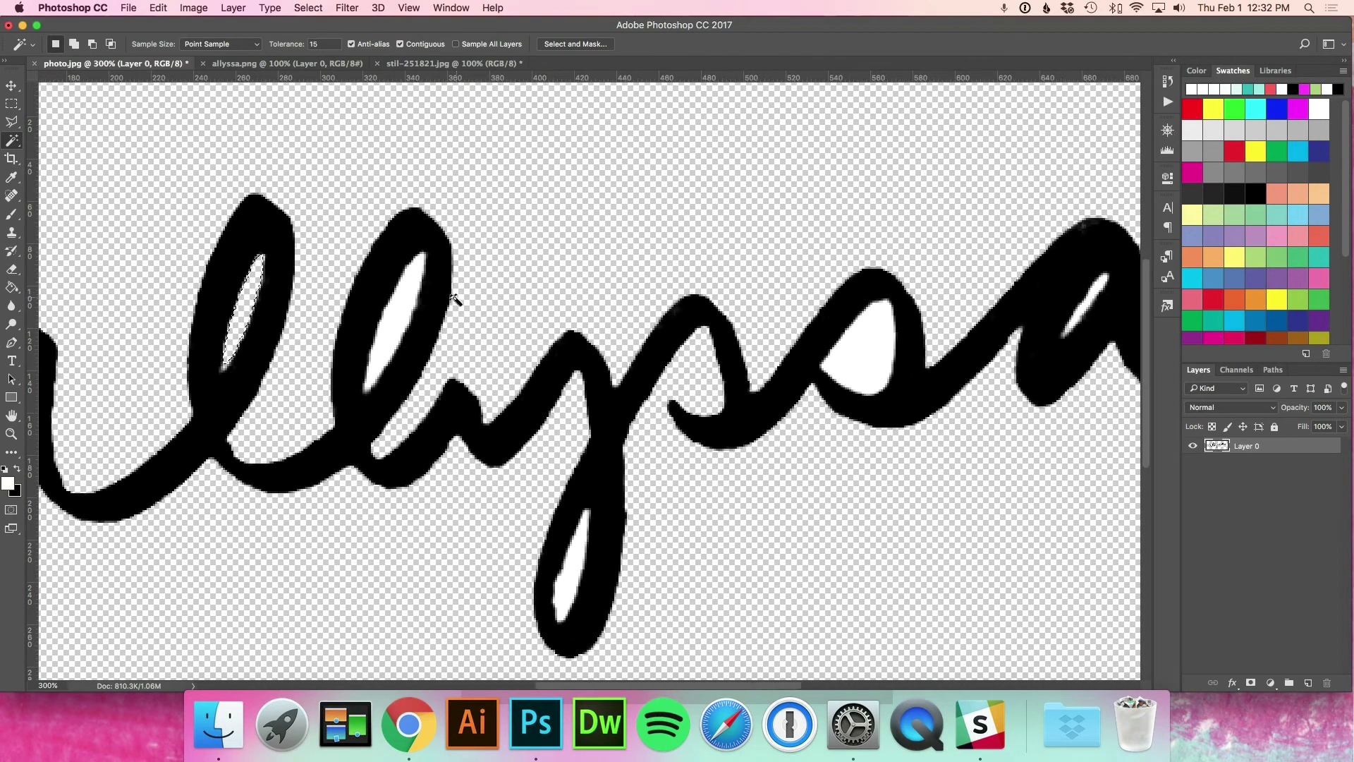
click(403, 307)
key(Delete)
Select and delete the white areas inside the tail of the letter y and the second letter s
click(570, 589)
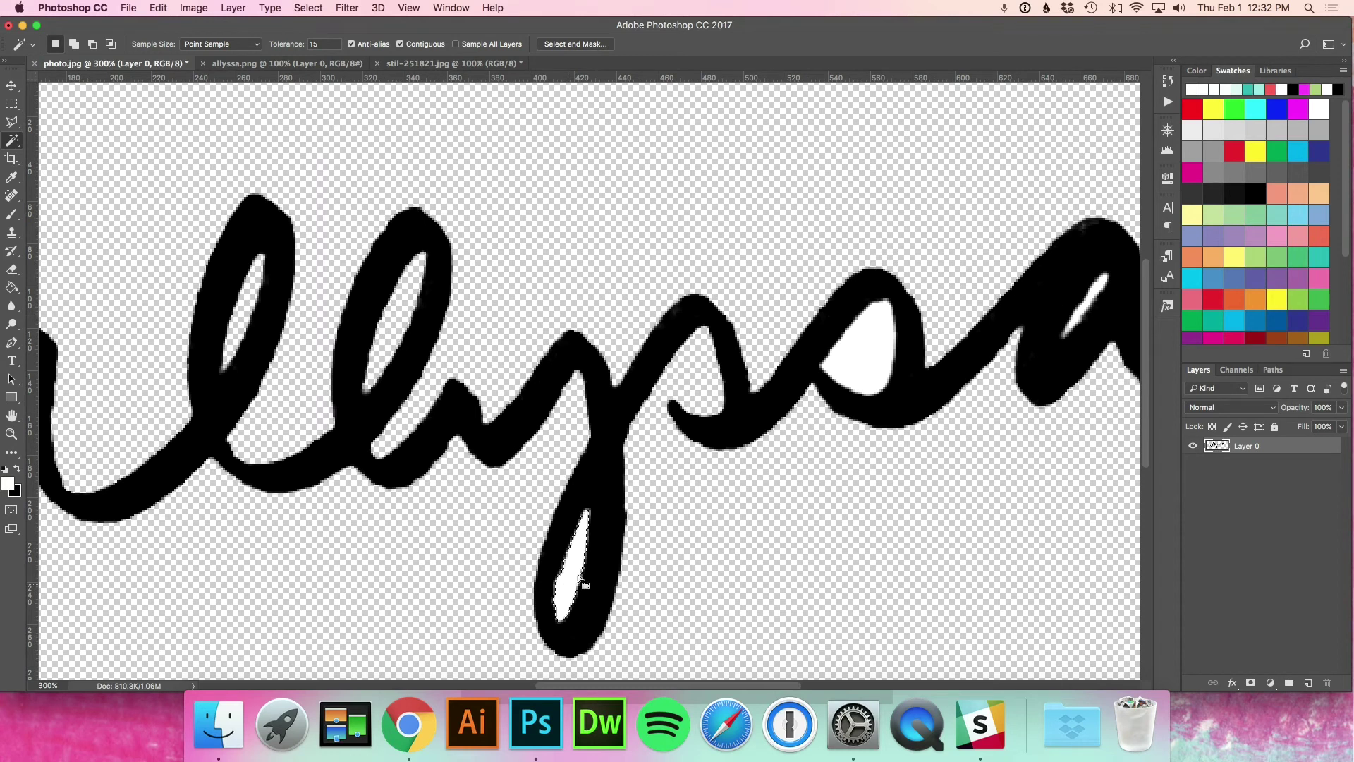
key(Delete)
click(860, 342)
key(Delete)
Select and delete the white area enclosed by the last letter a
scroll(859, 342, right, 15)
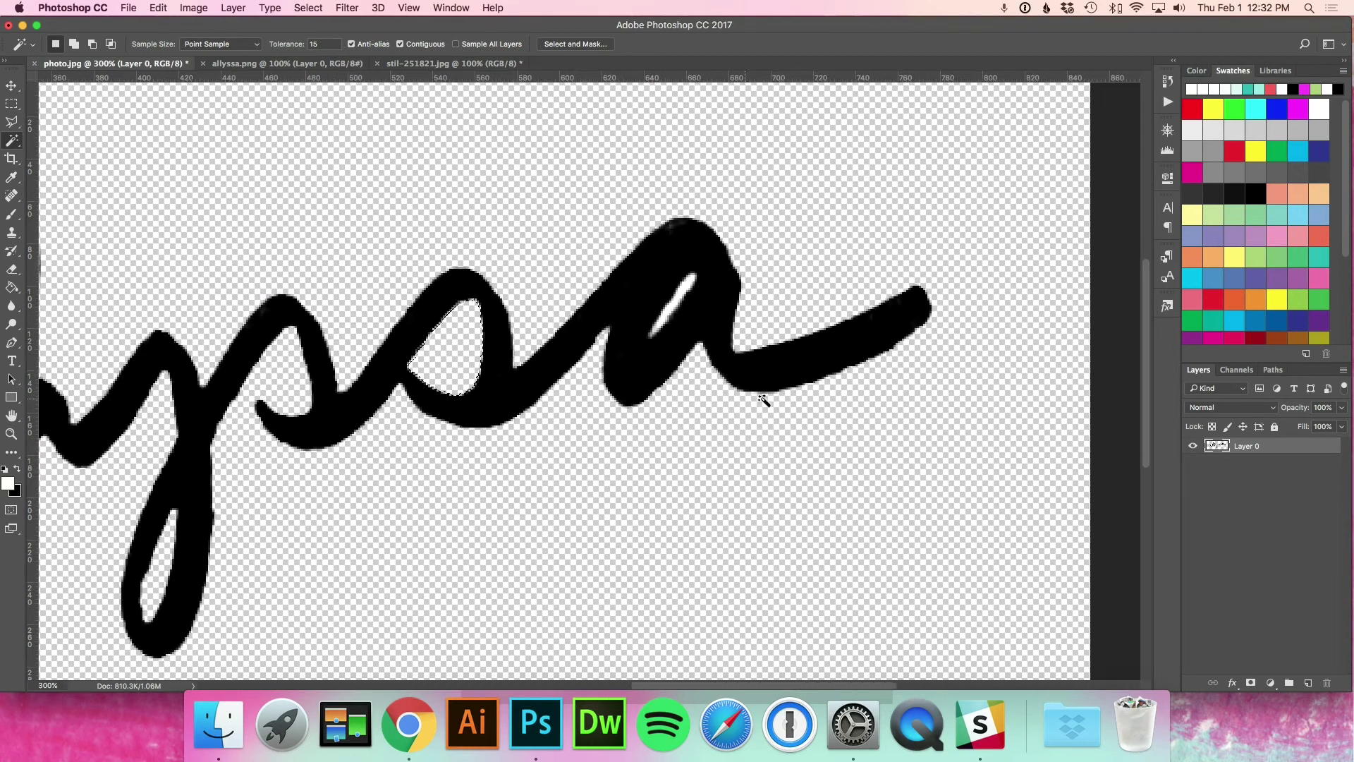
click(650, 303)
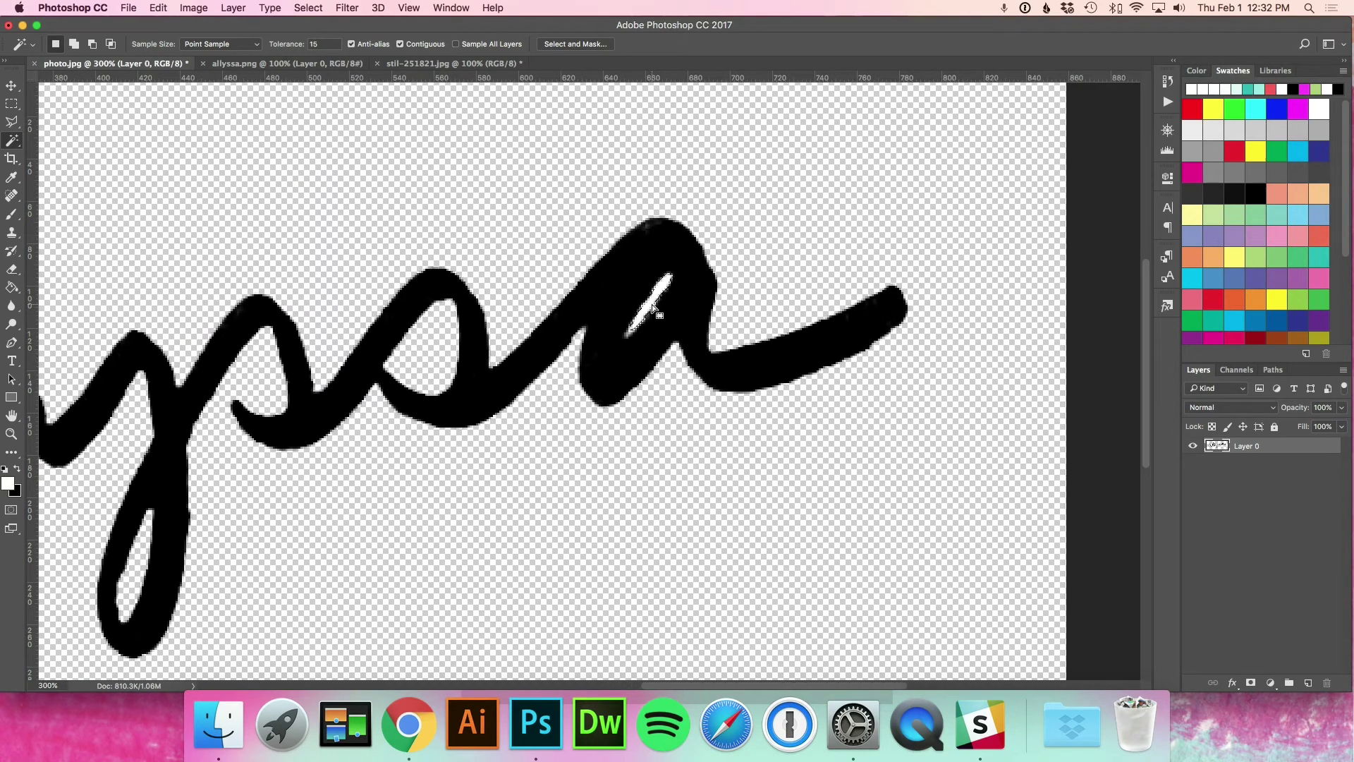
key(Delete)
scroll(389, 315, left, 11)
scroll(389, 315, left, 13)
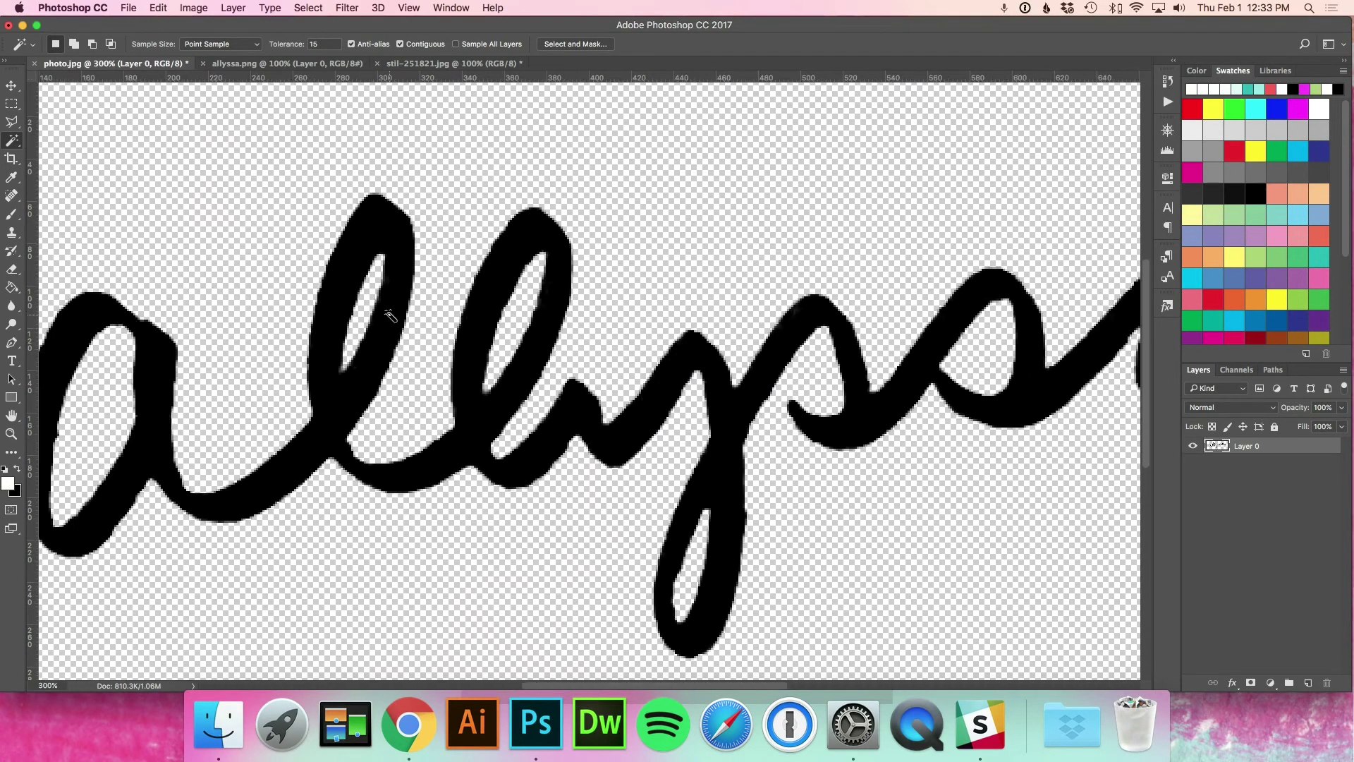
key(super+minus)
key(super+minus)
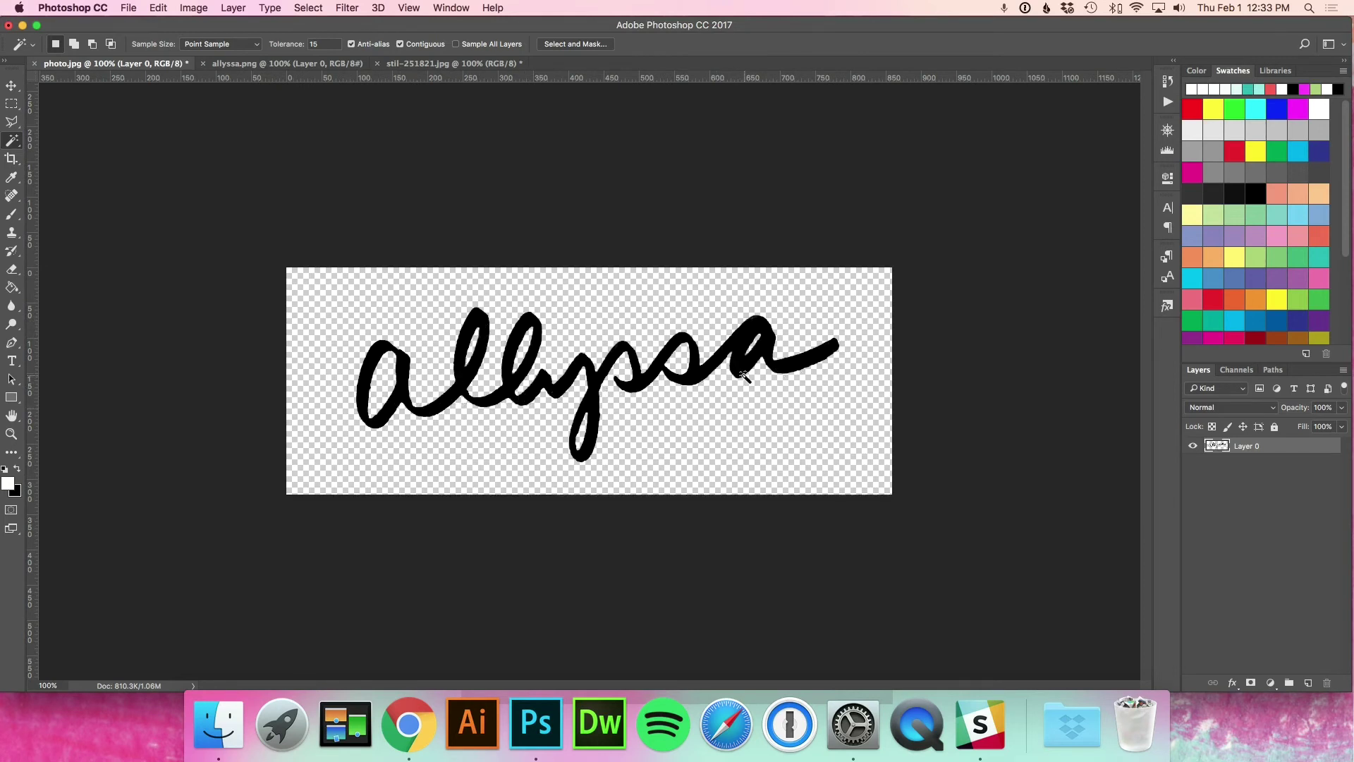
Rotate the lettering clockwise by about 4.7° with Free Transform to level it, and apply the transformation
click(11, 86)
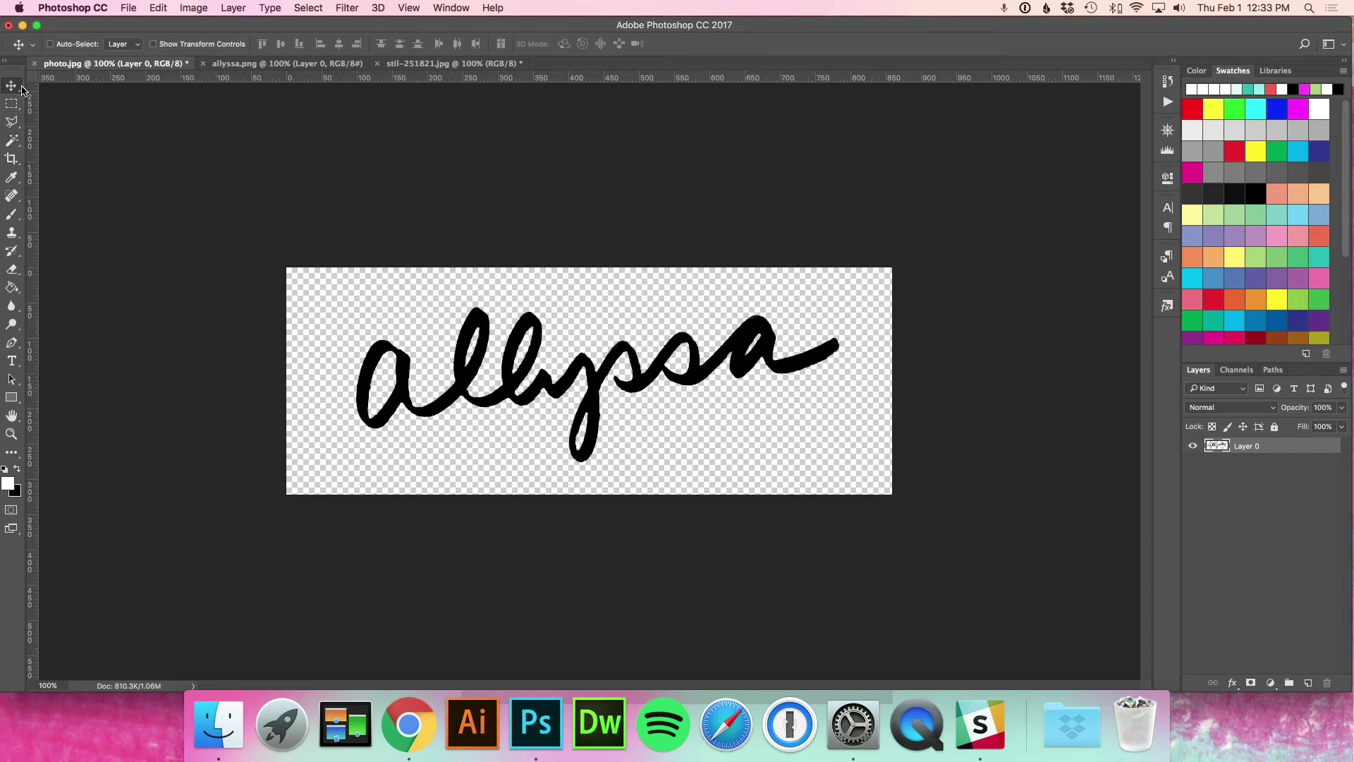
click(158, 8)
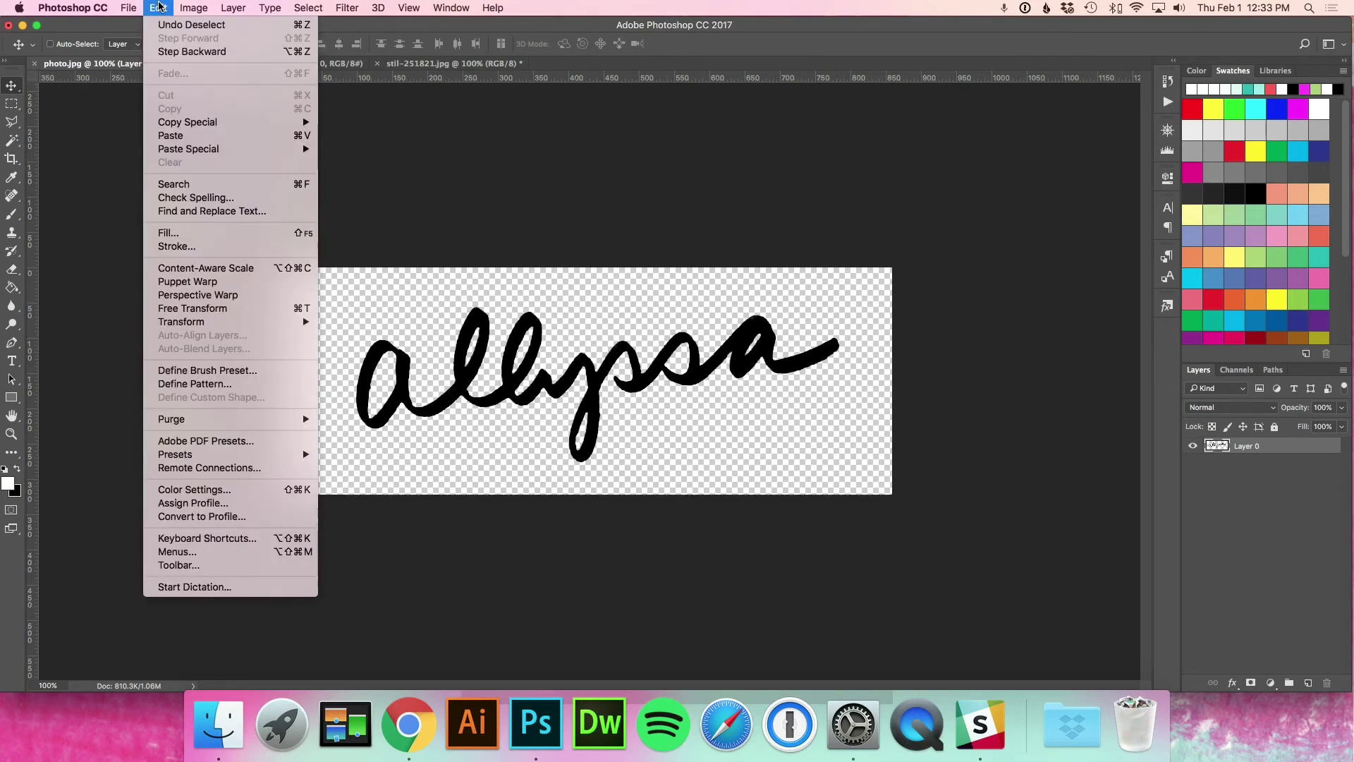
click(226, 310)
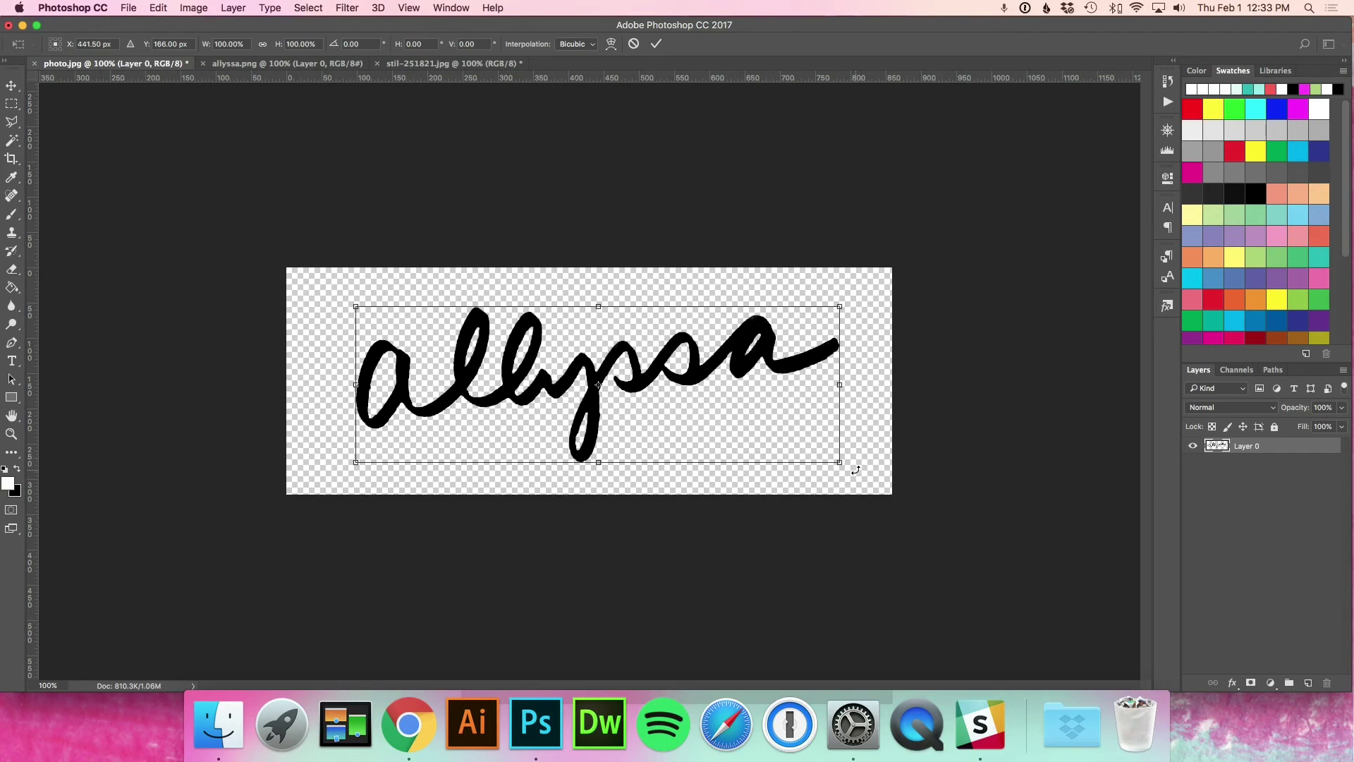
drag(855, 469, 847, 471)
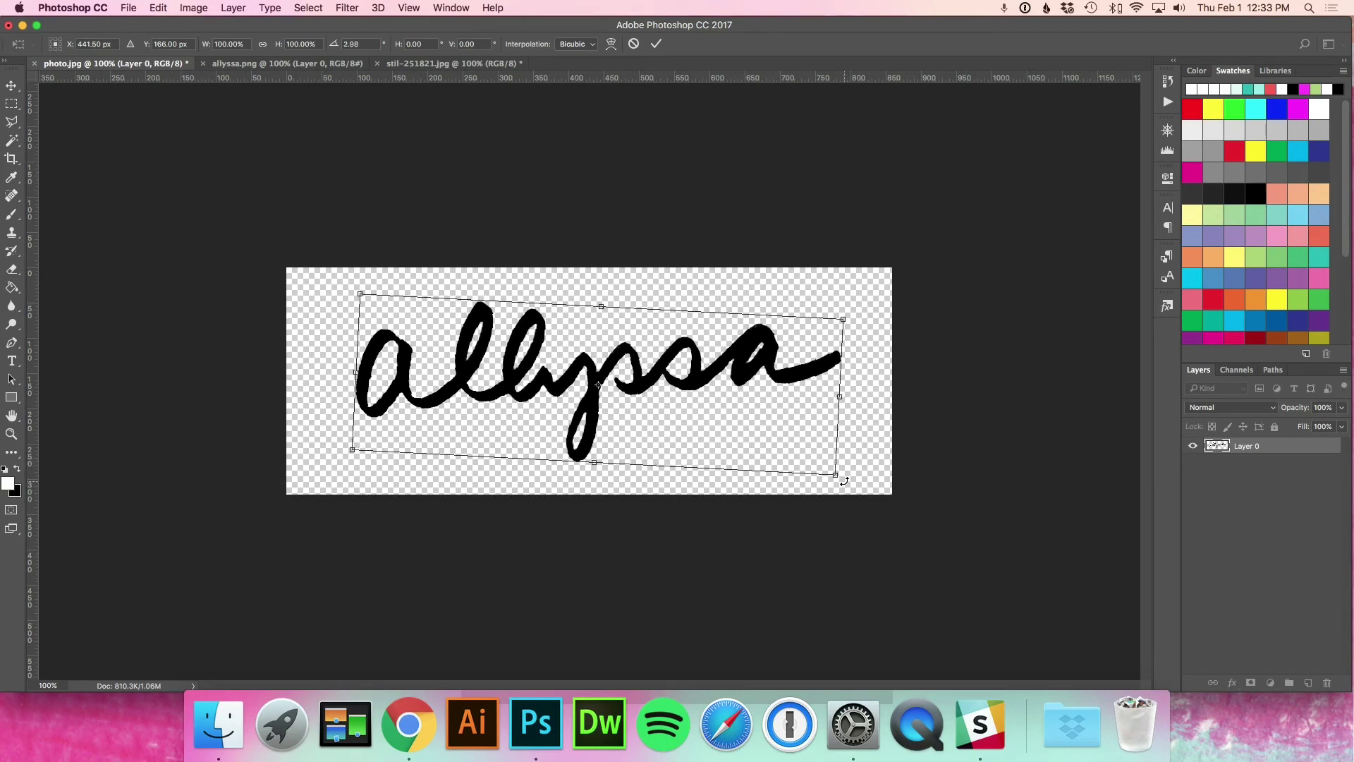
drag(844, 481, 844, 489)
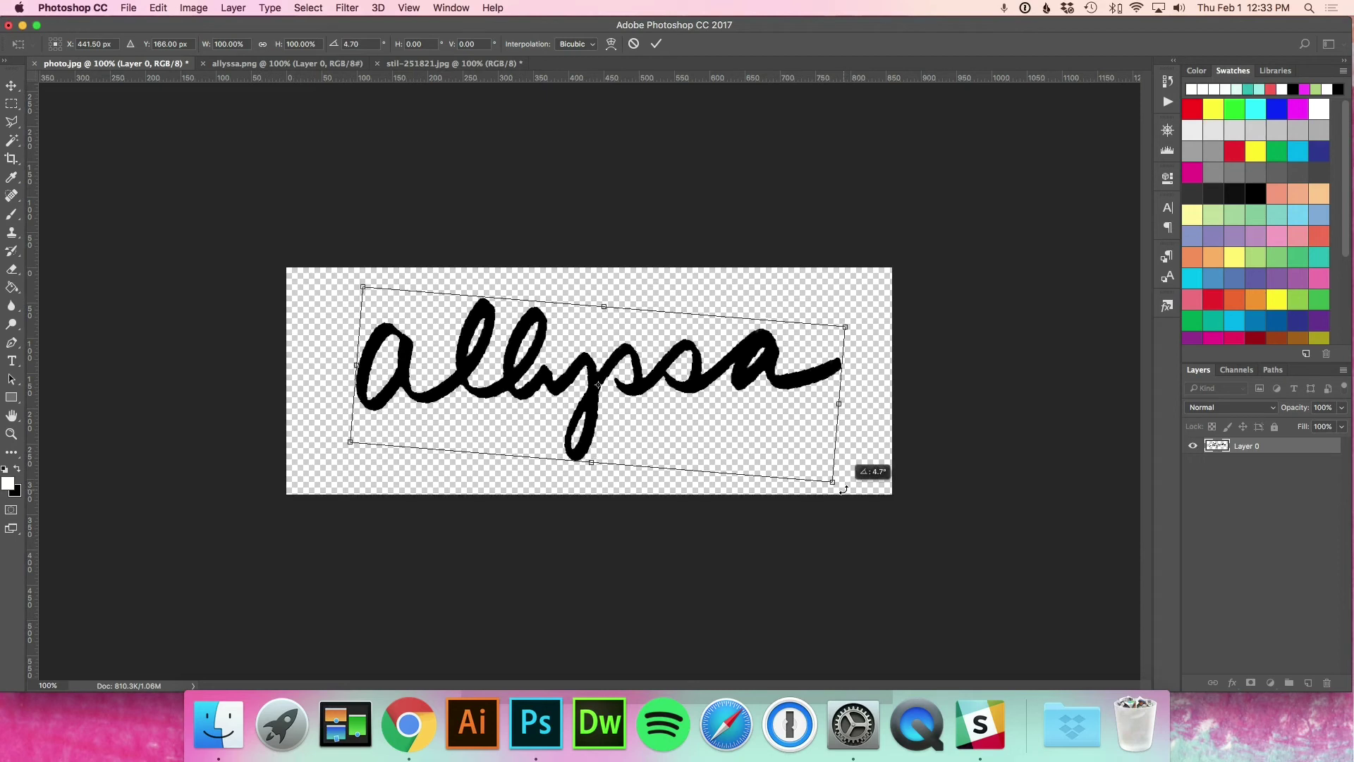
click(657, 44)
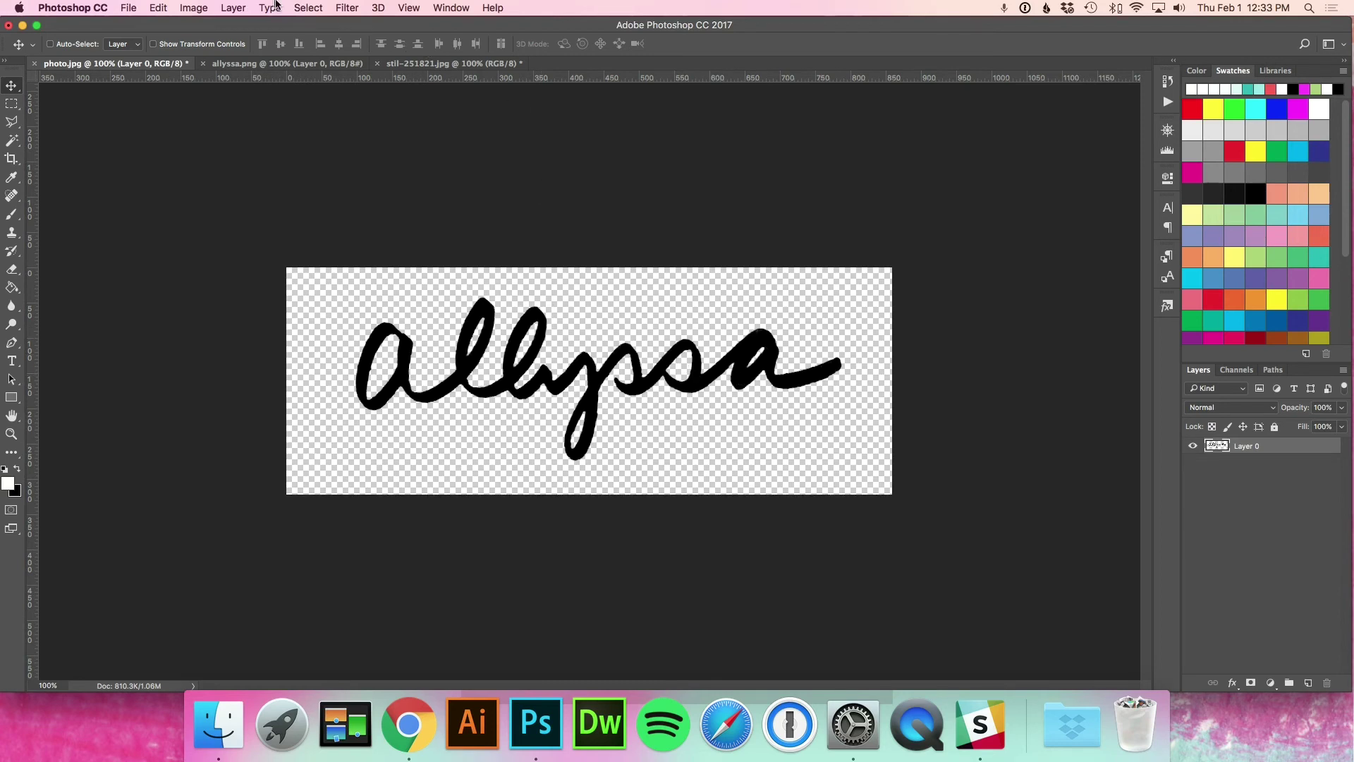
Trim the canvas based on transparent pixels on the top, bottom, left and right sides
click(194, 8)
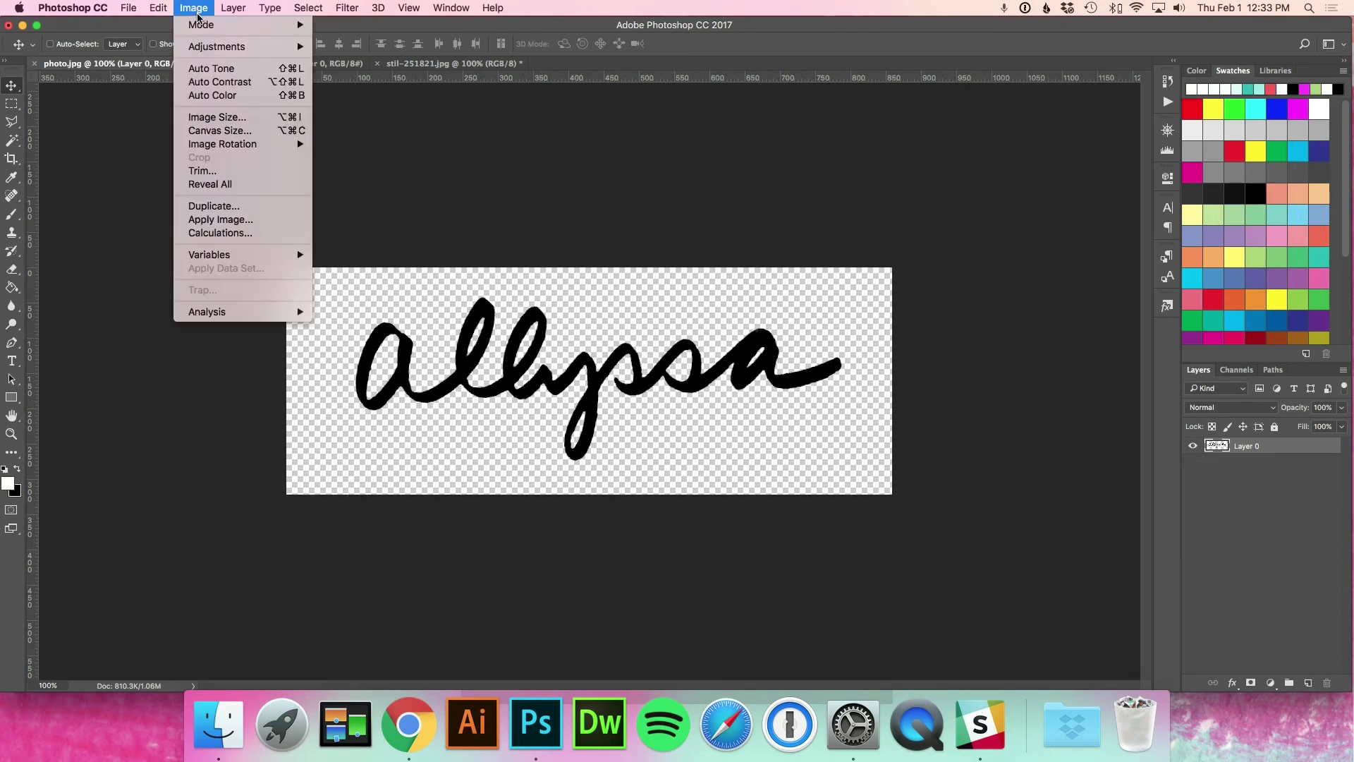
click(205, 171)
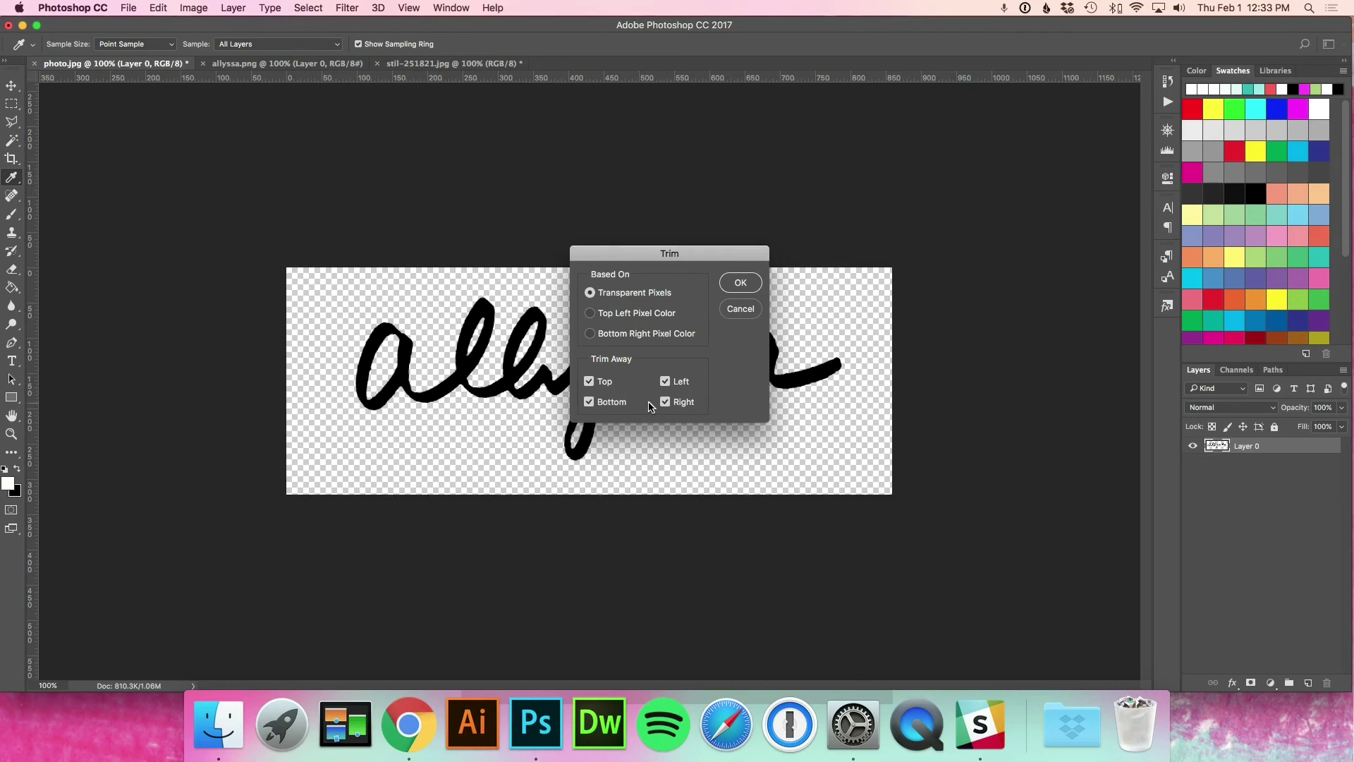
click(741, 282)
key(v)
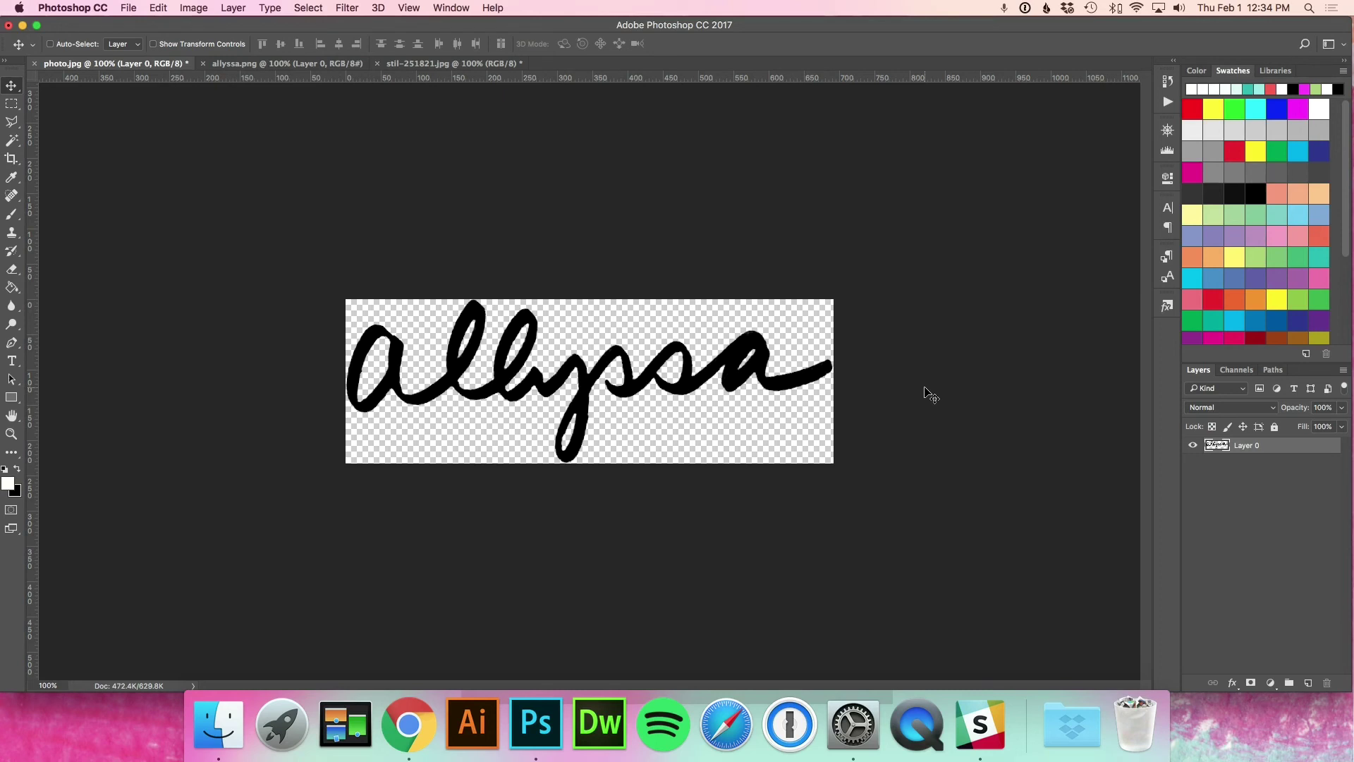
click(131, 9)
mouse_move(209, 205)
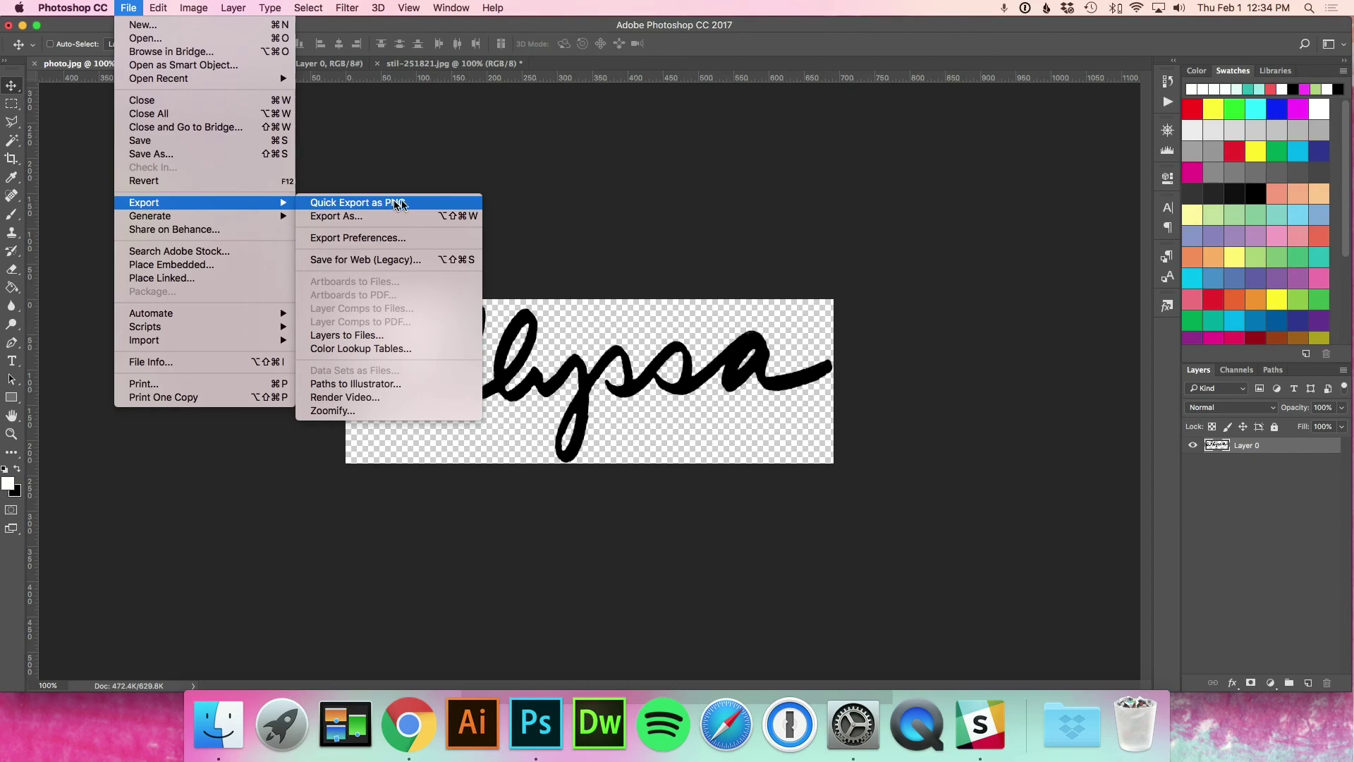
click(566, 197)
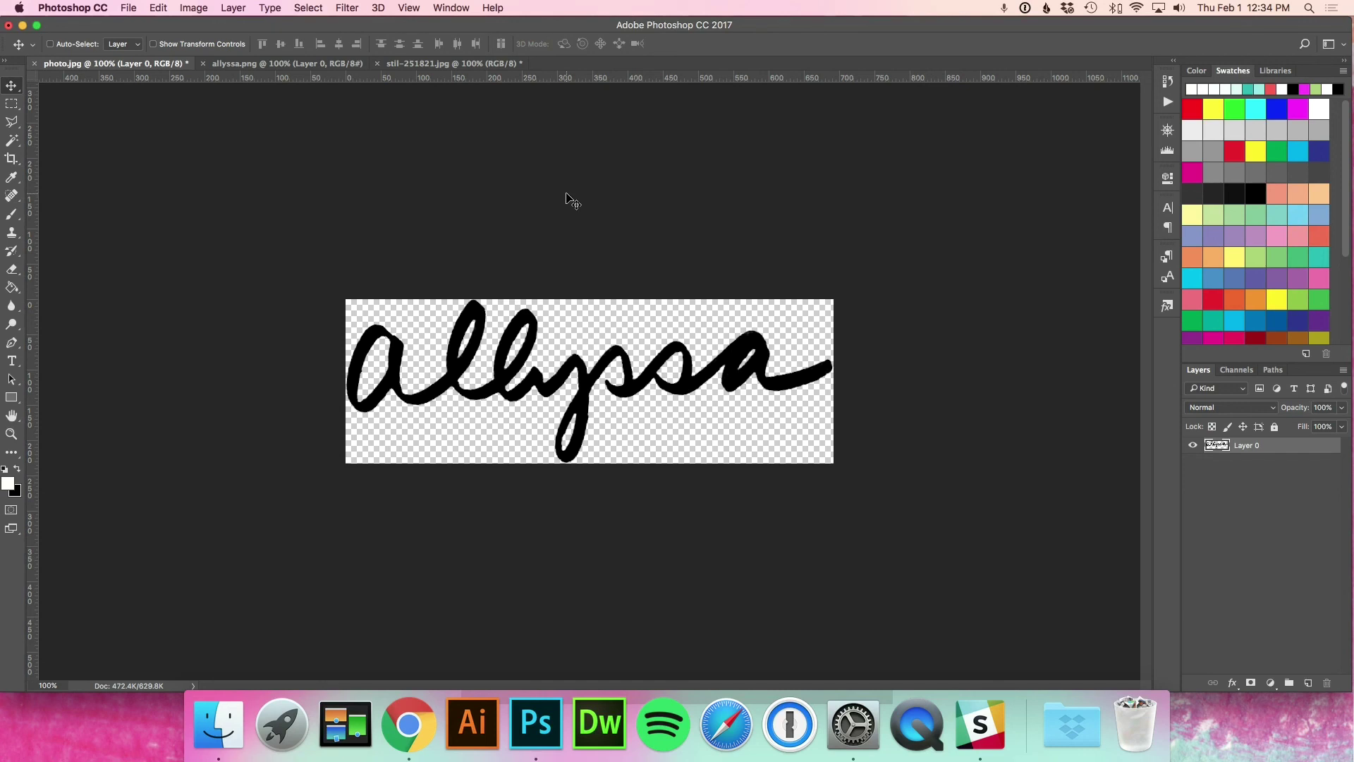
Copy the entire lettering canvas and paste it into the desk photo stil-251821.jpg
key(super+a)
key(super+c)
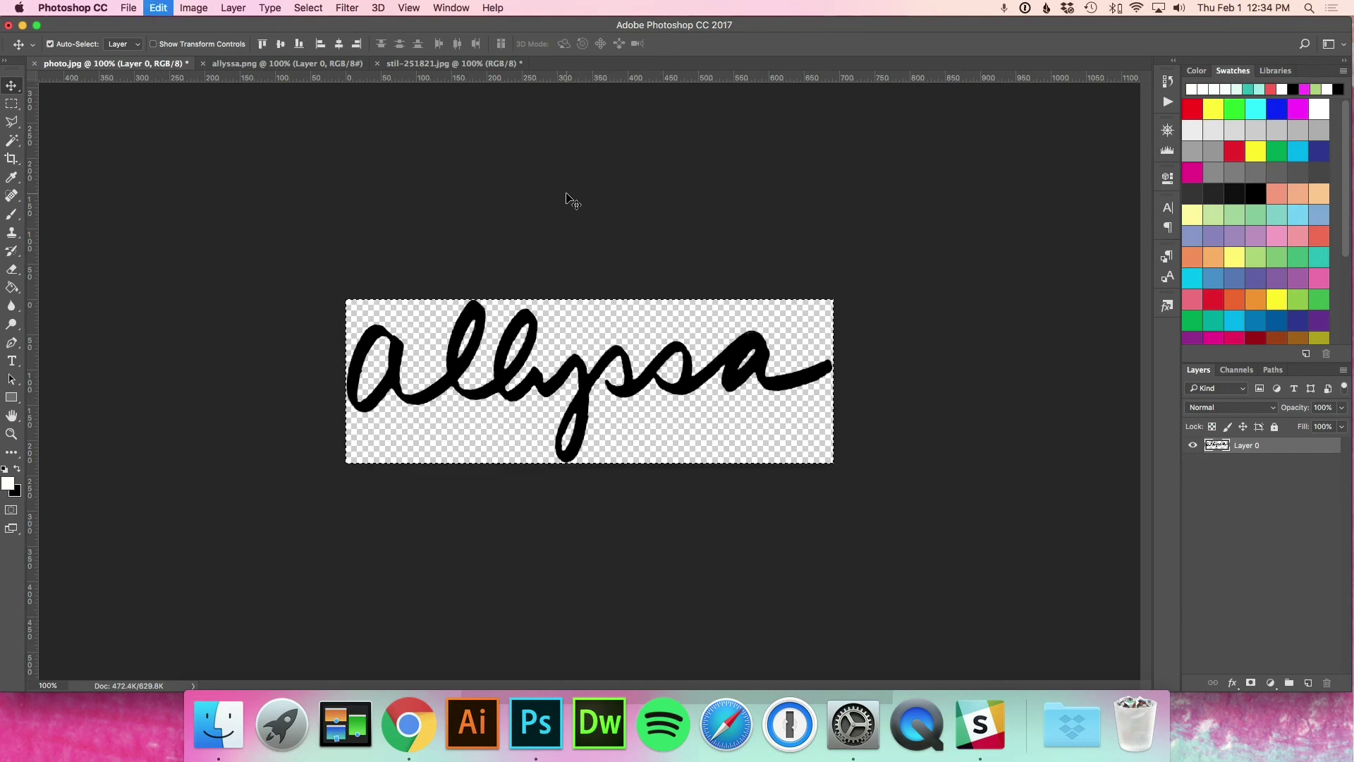
click(444, 65)
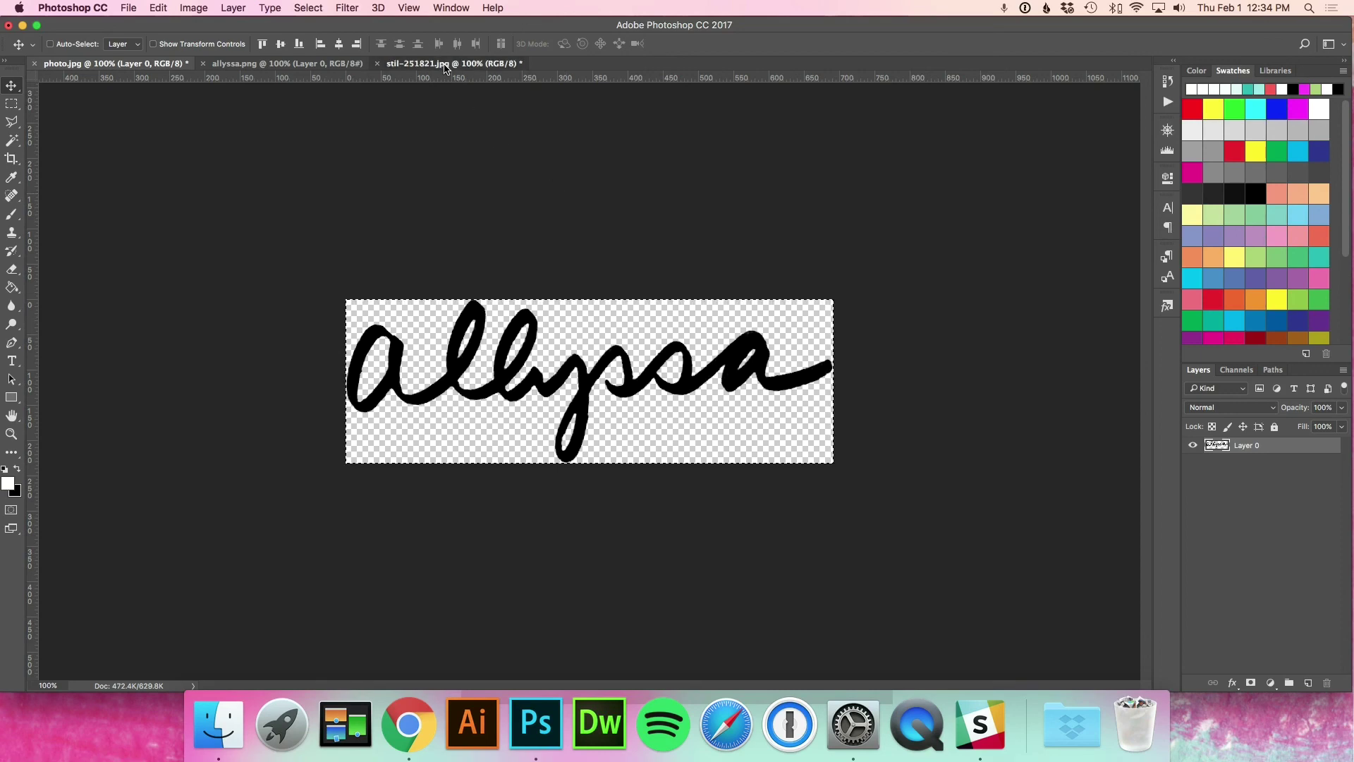
scroll(376, 313, down, 5)
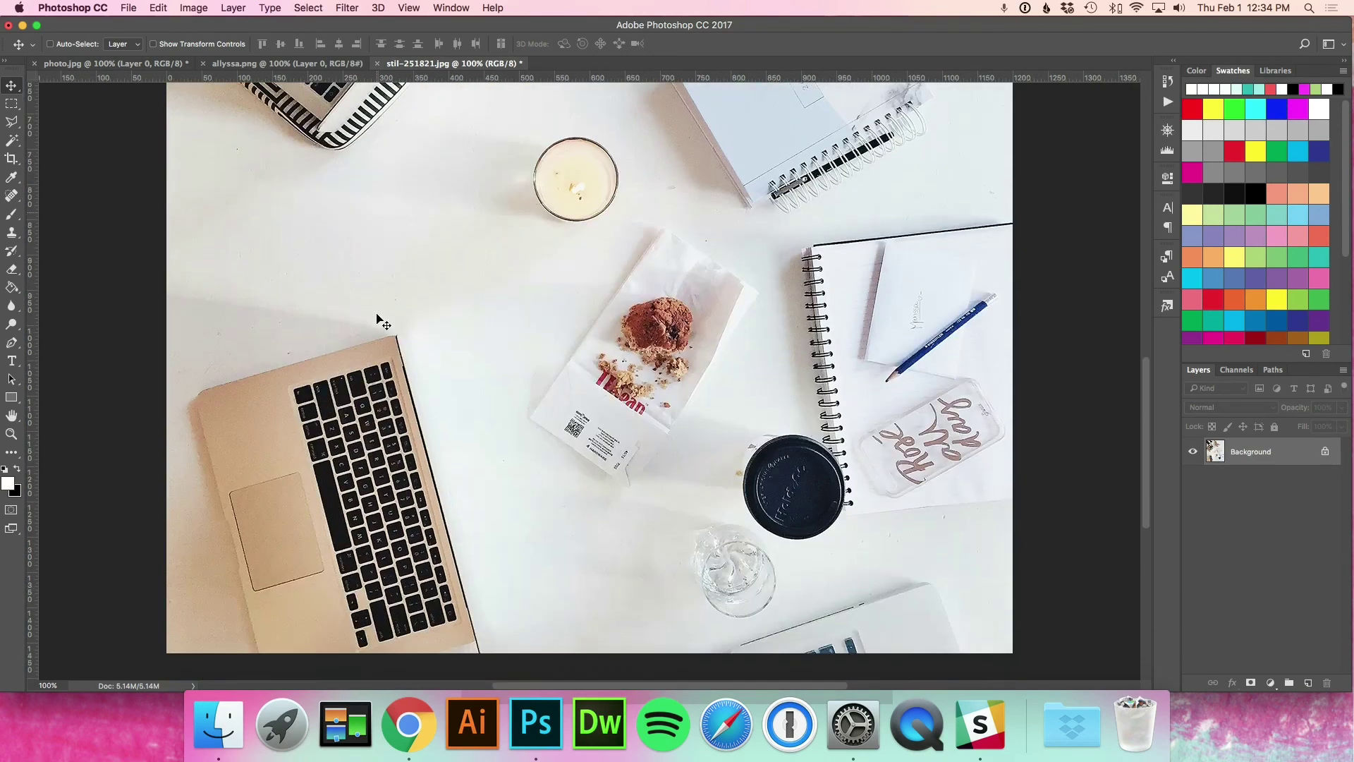
scroll(379, 319, up, 2)
scroll(378, 317, up, 3)
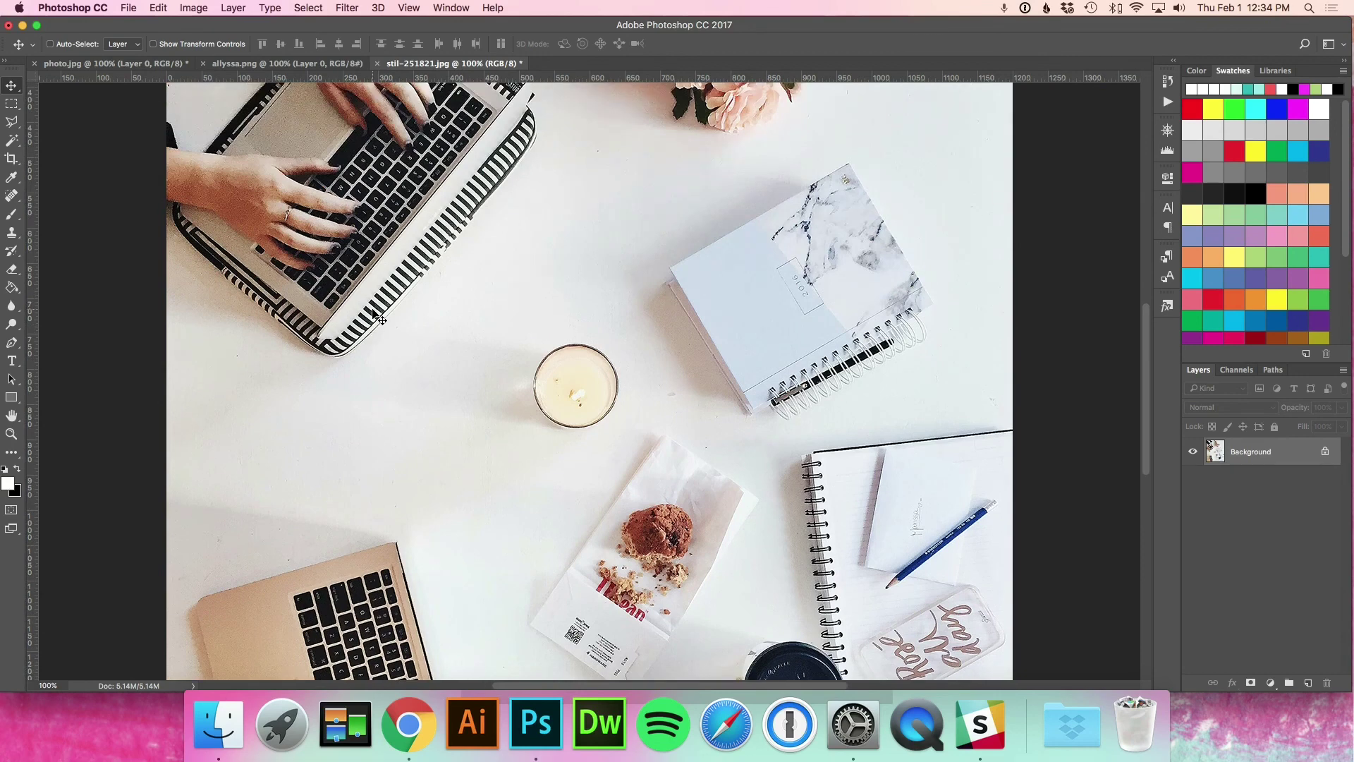
key(super+v)
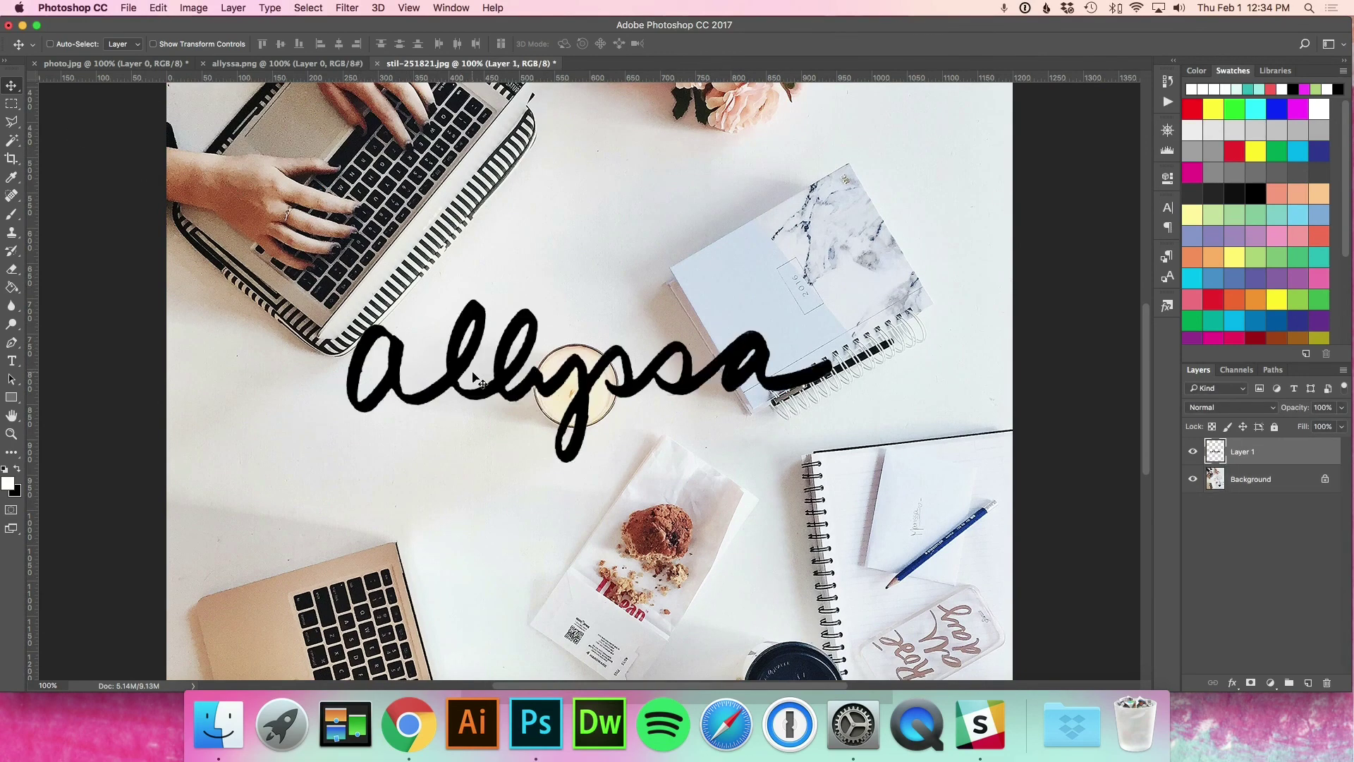
Move the pasted lettering across the candle's lower edge and the paper bag in the desk photo, and return to photo.jpg
drag(482, 381, 637, 473)
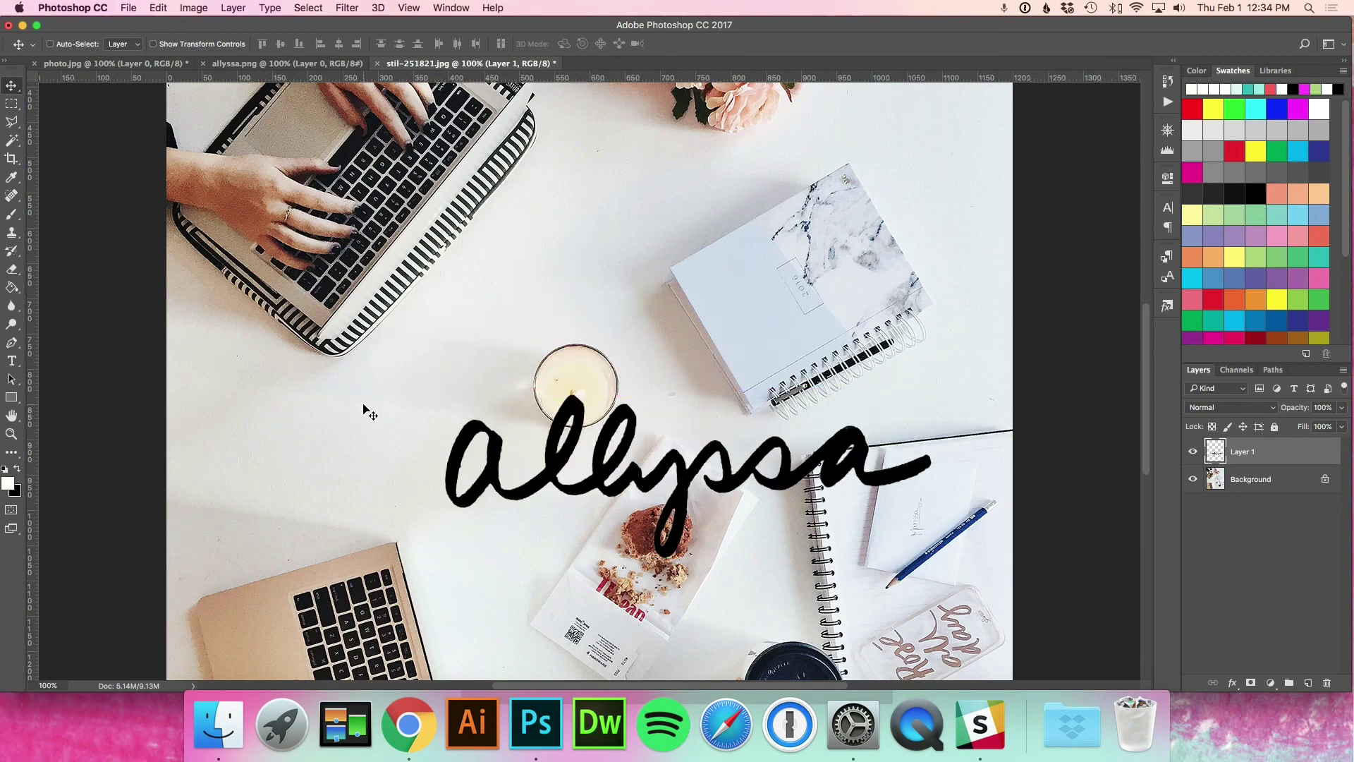
scroll(366, 409, down, 5)
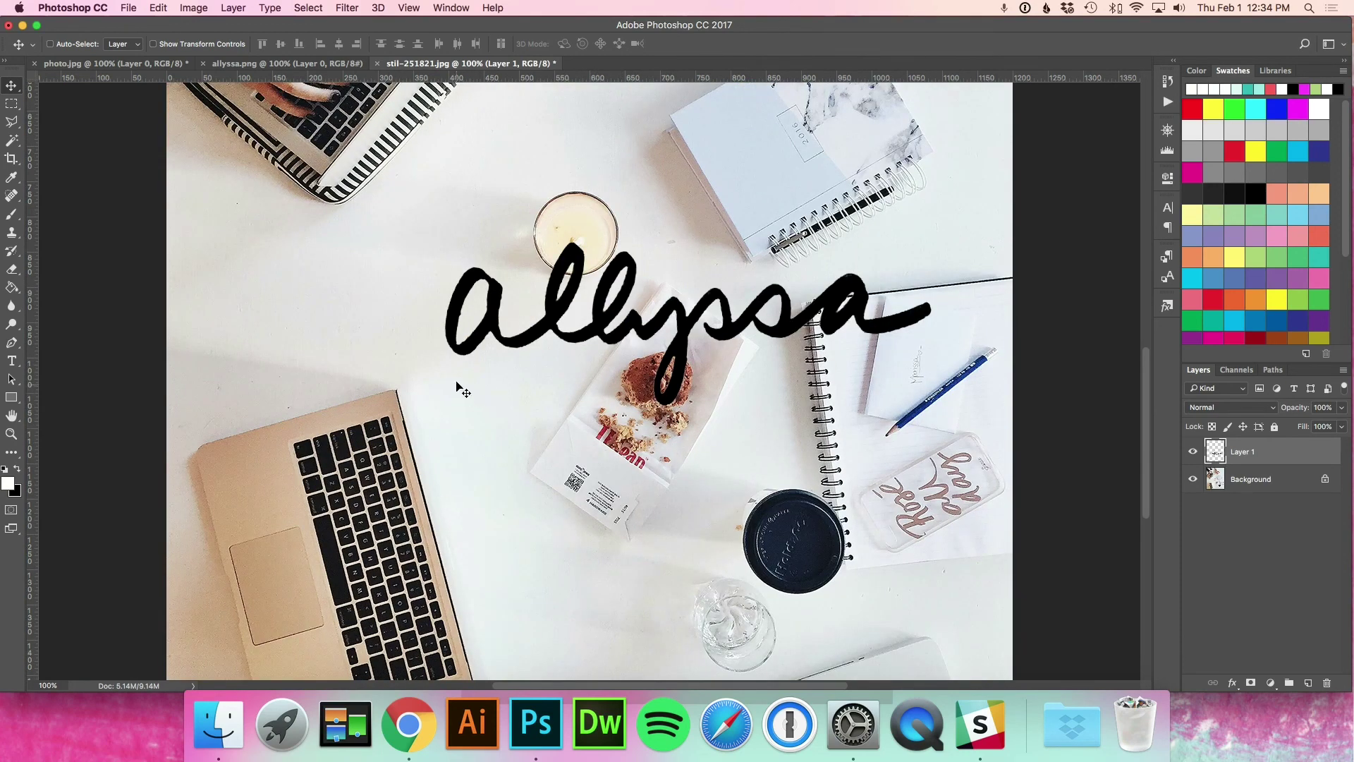
scroll(681, 388, up, 3)
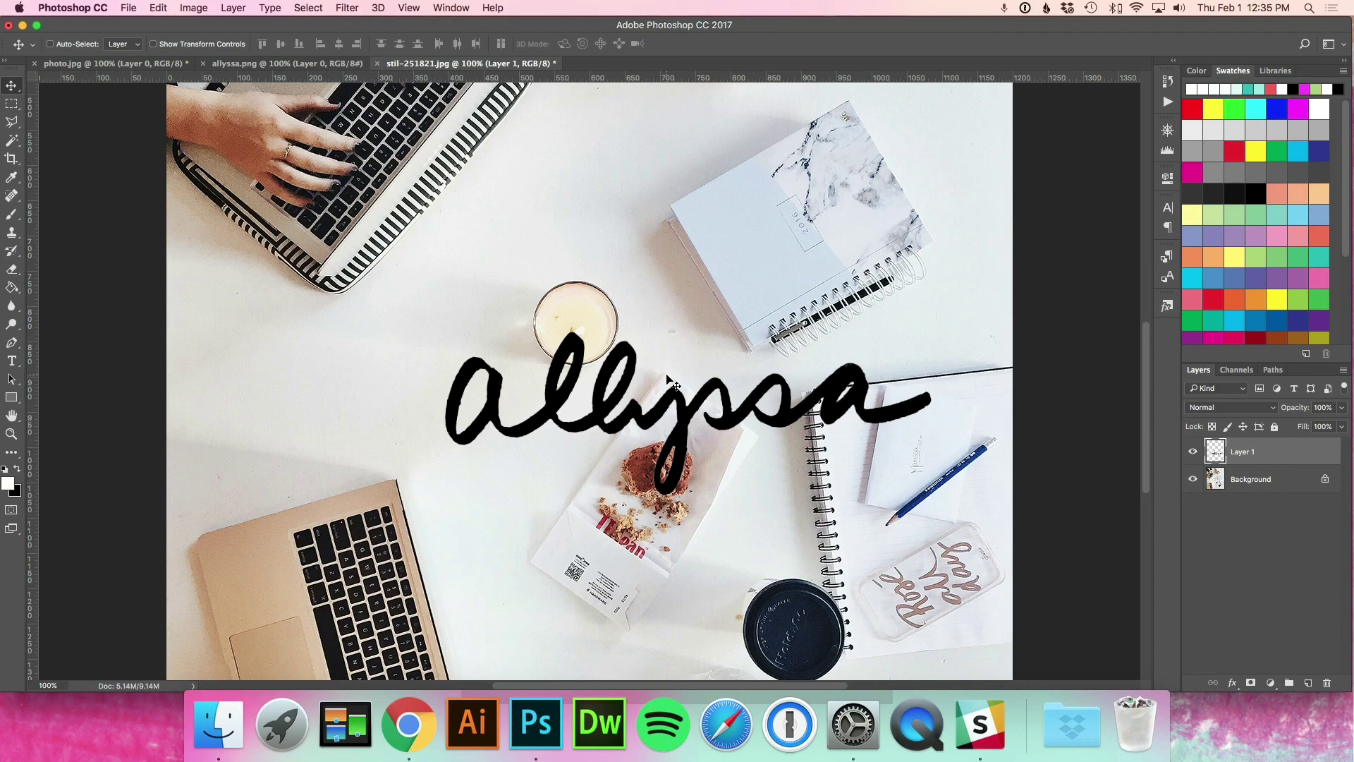
click(59, 64)
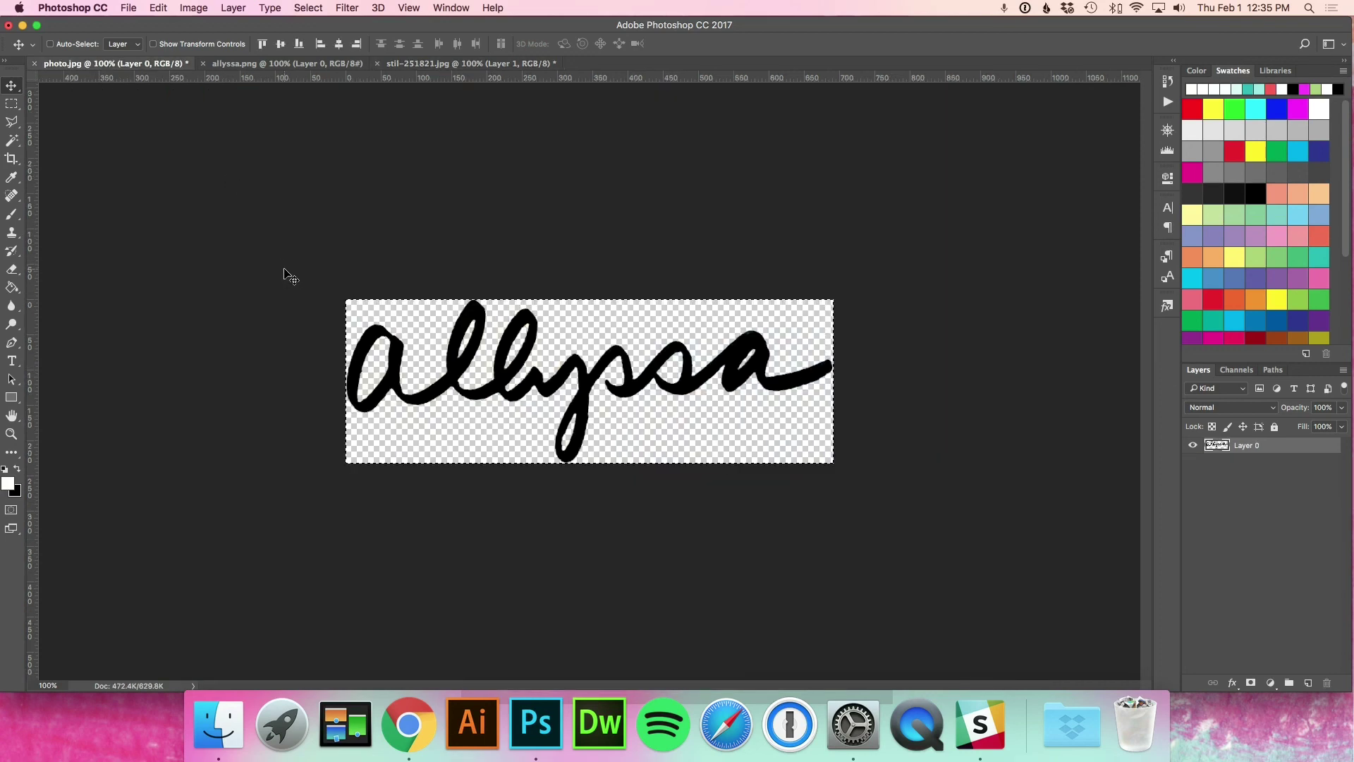